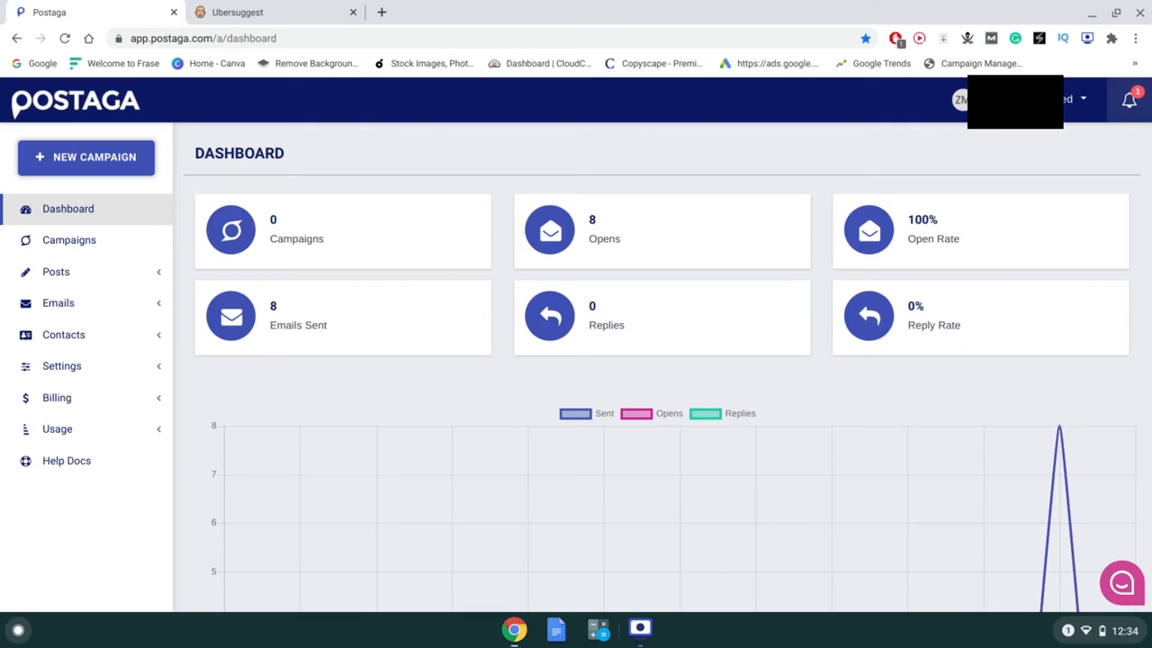
Step: Create a new campaign without the type-selection help, using the Custom campaign type with Custom Search
click(87, 155)
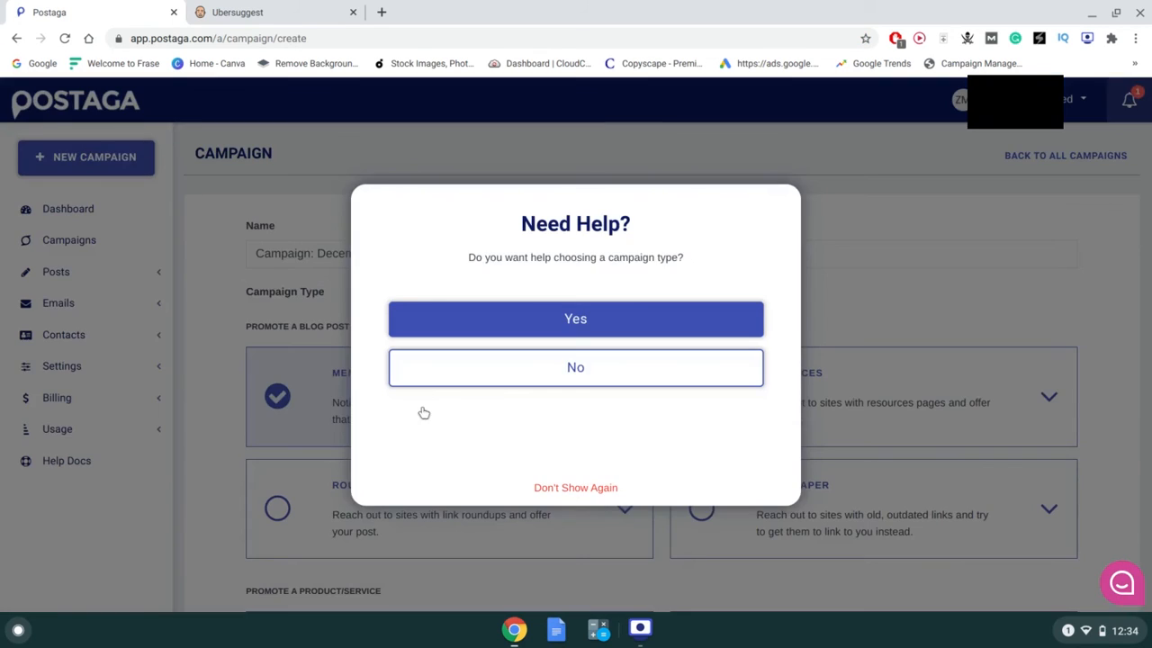
click(540, 368)
scroll(540, 369, down, 10)
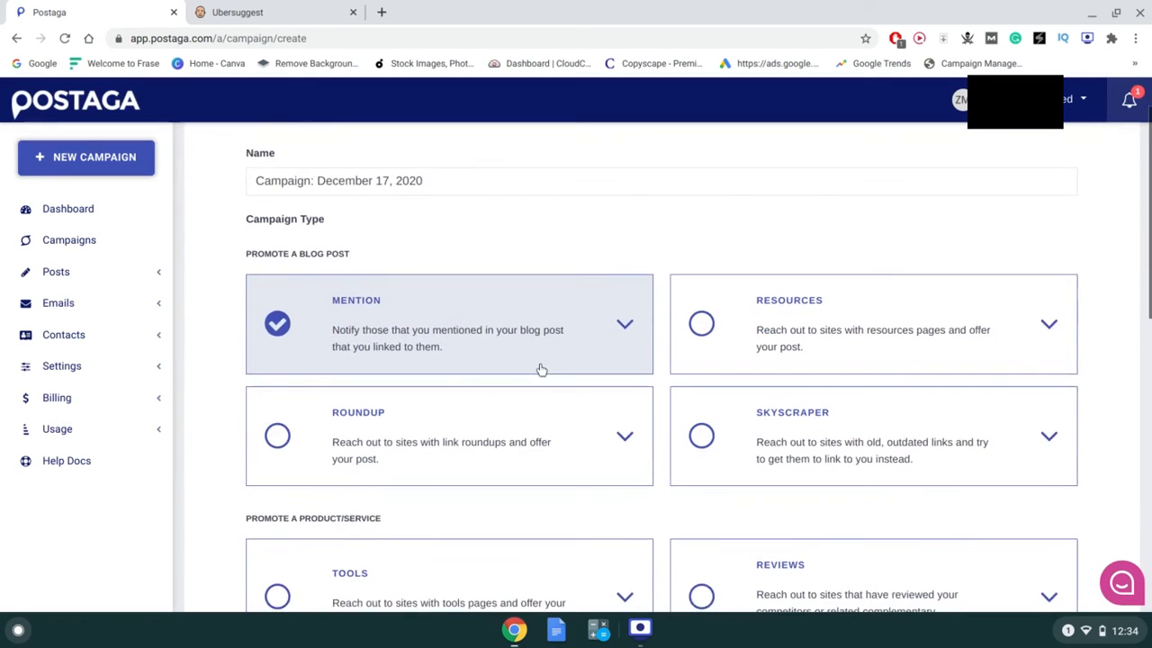
click(810, 333)
scroll(808, 332, down, 1)
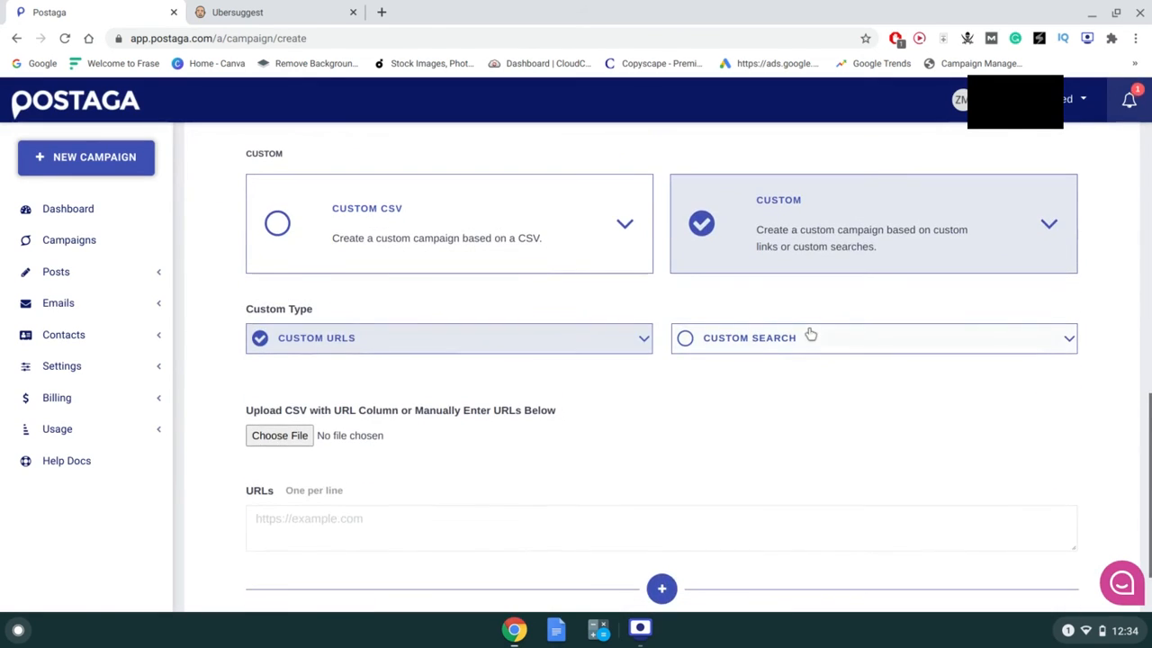
click(807, 335)
scroll(809, 342, down, 5)
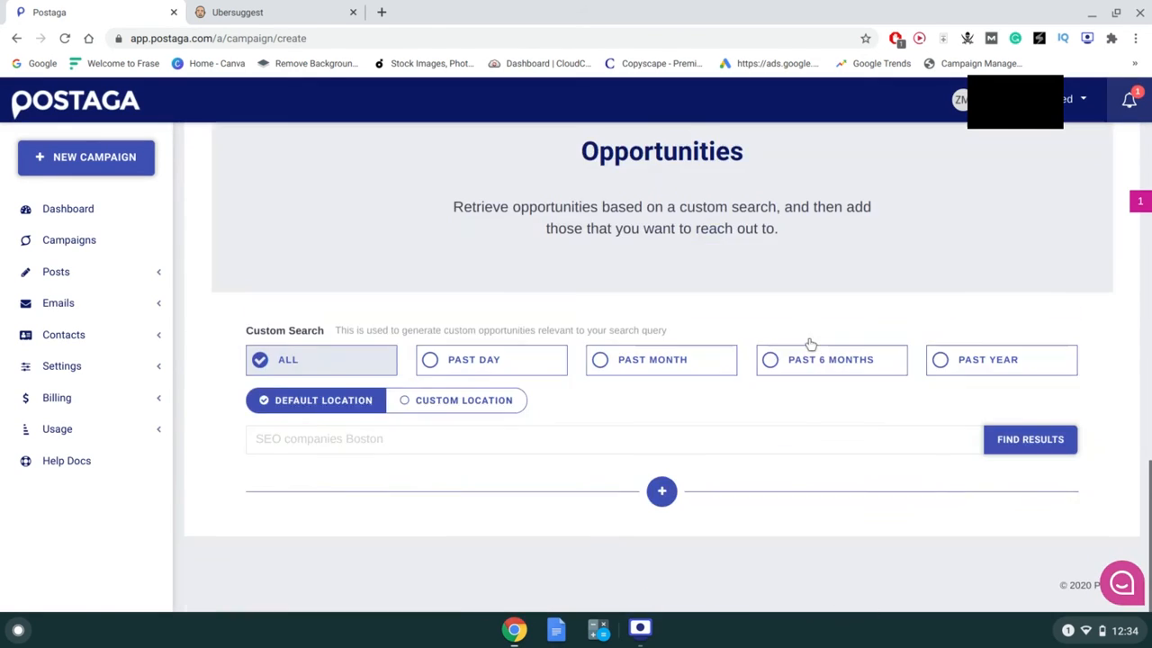
Step: Search for outreach opportunities with the query garden “write for us”, for all dates and the default location
click(551, 442)
click(309, 475)
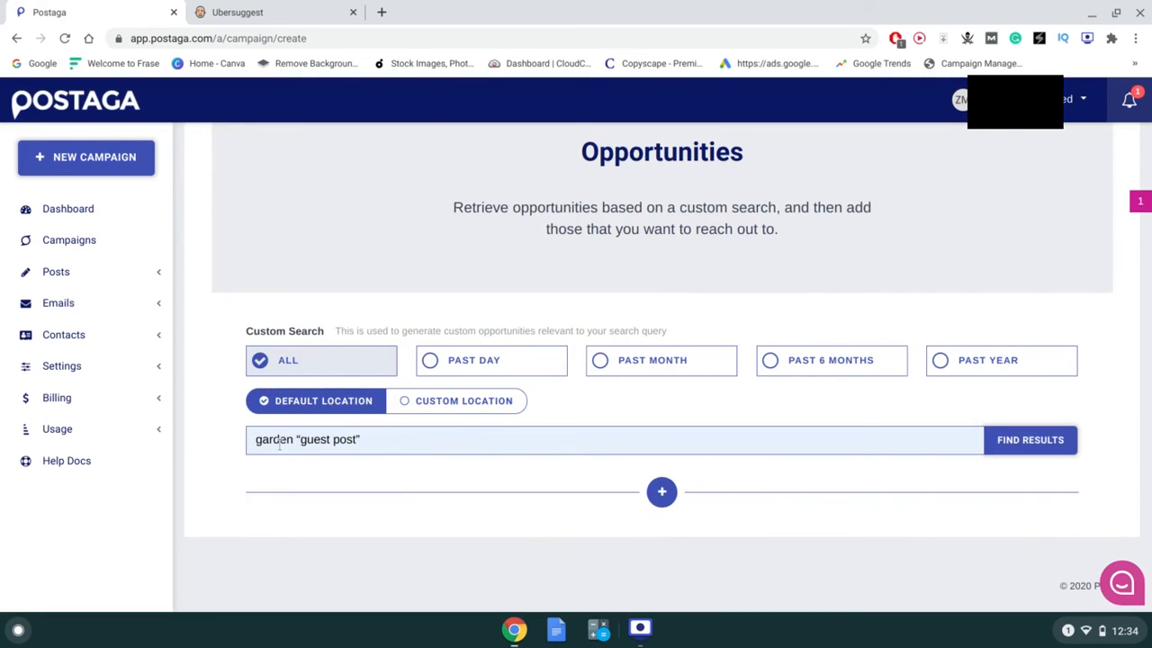
double_click(325, 441)
triple_click(325, 441)
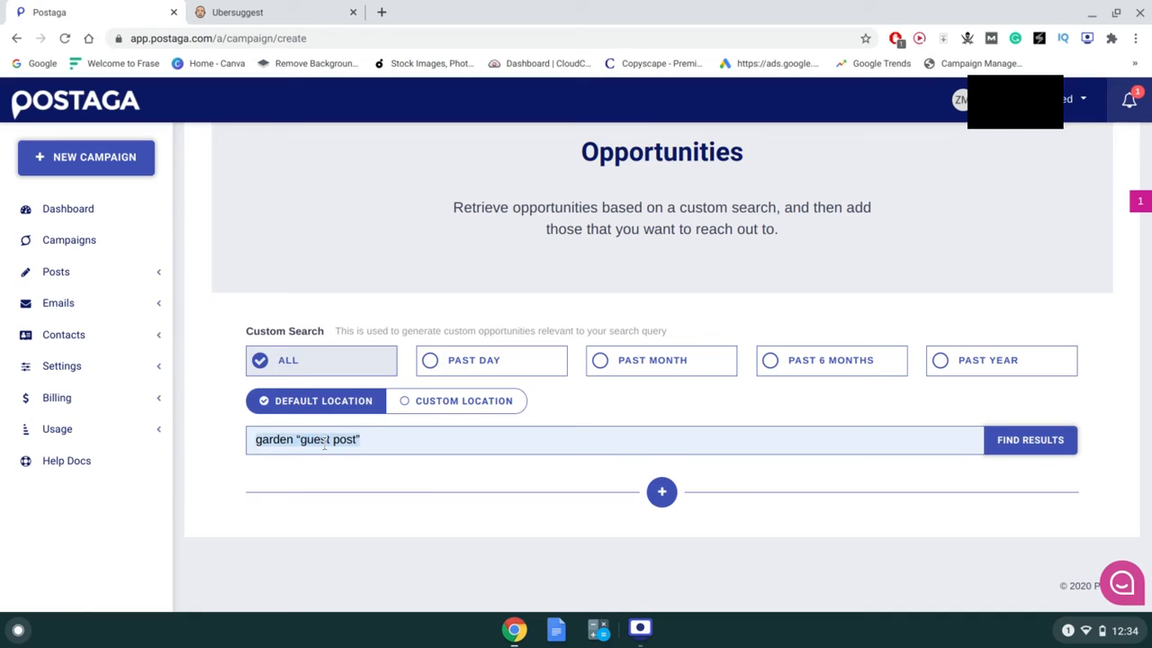
double_click(326, 441)
drag(326, 441, 344, 440)
text(writ)
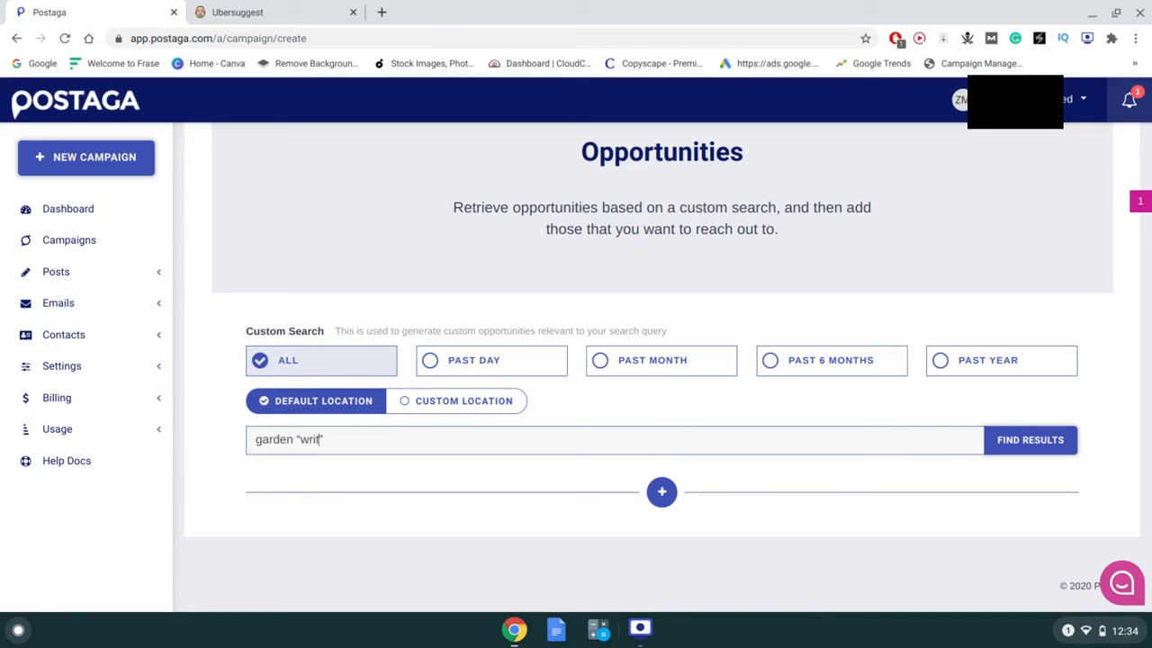
text(e for us)
click(1017, 444)
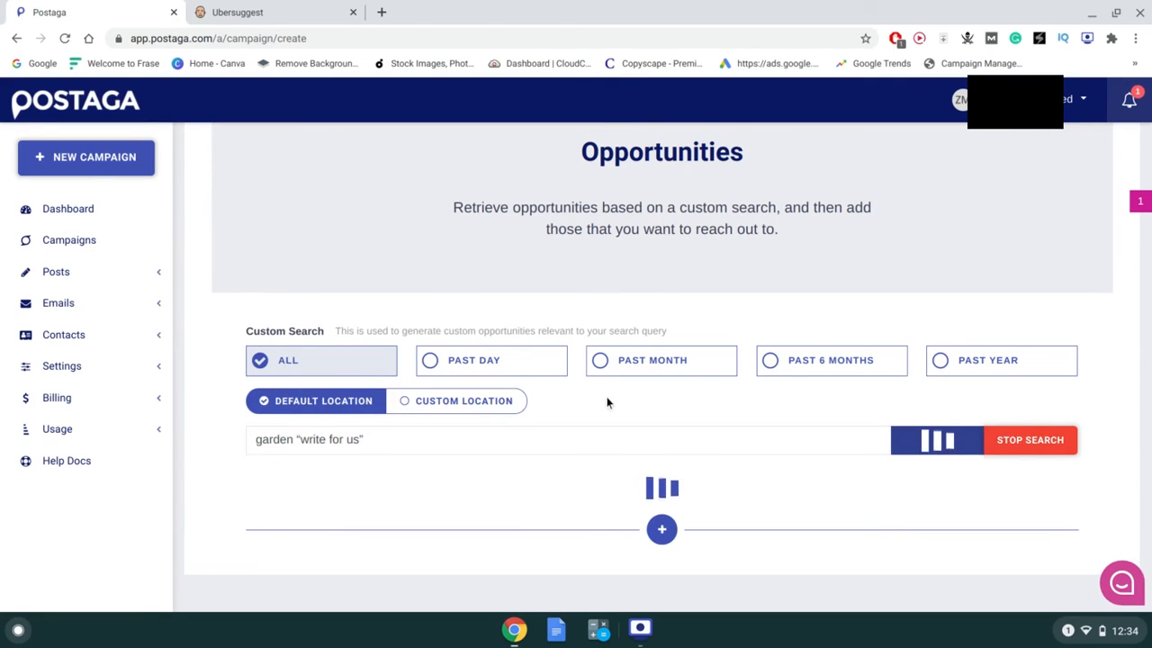
Step: Open The Herb Exchange search result, read its writing guidelines, and check the site's traffic overview in Ubersuggest
scroll(607, 402, down, 1)
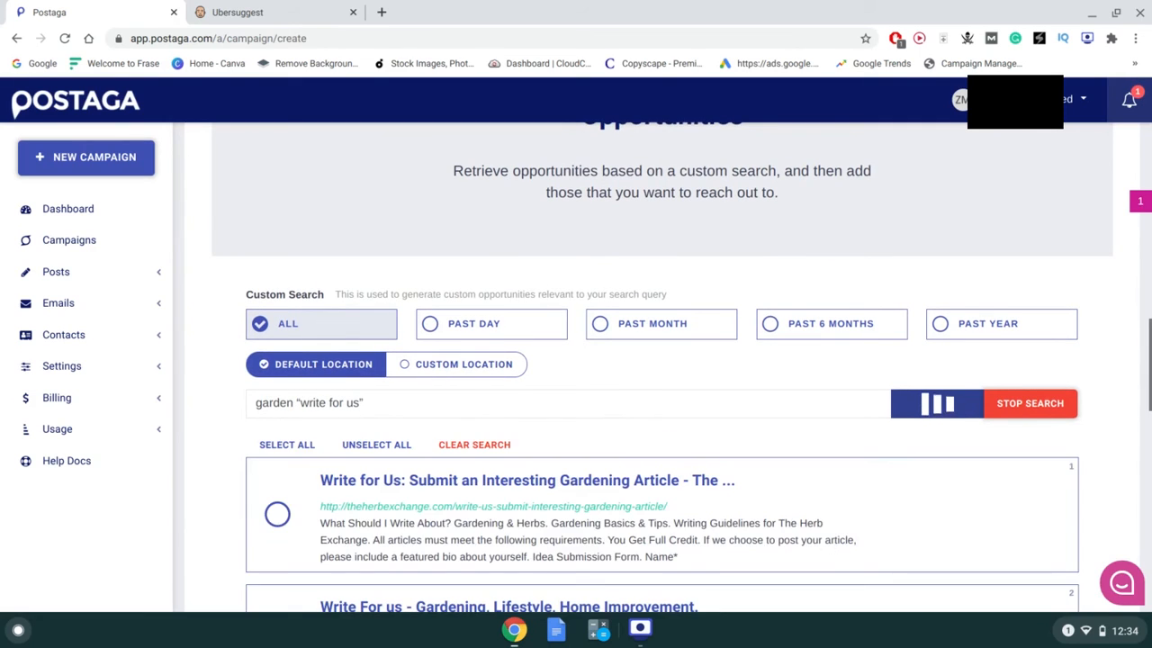
scroll(558, 362, down, 2)
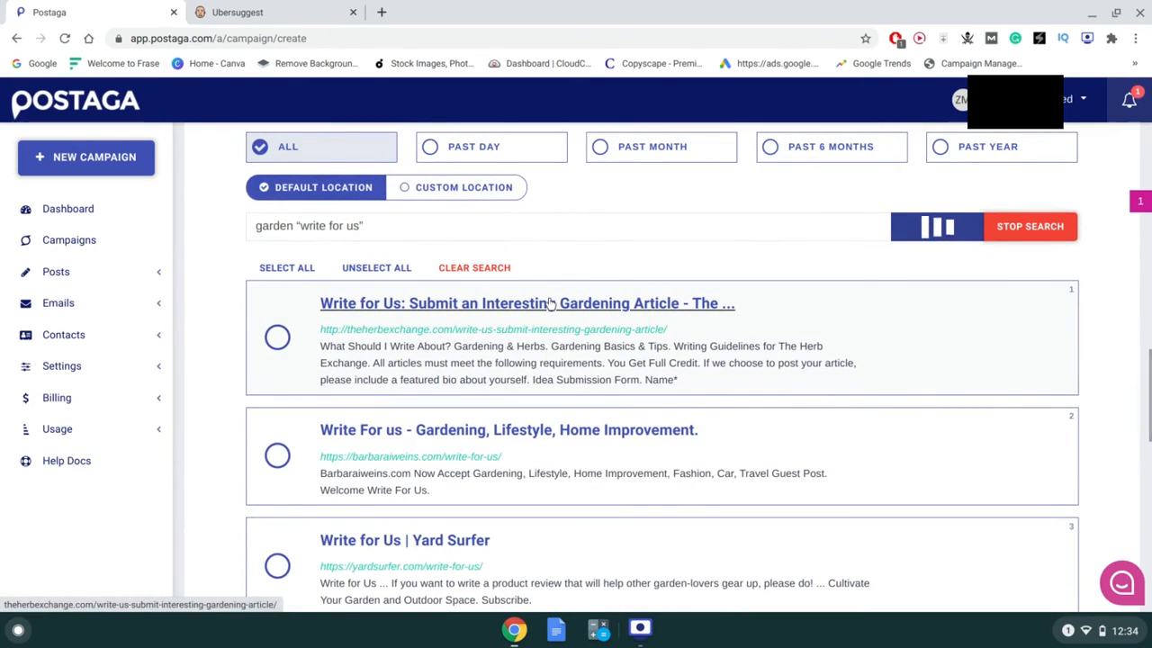
click(550, 303)
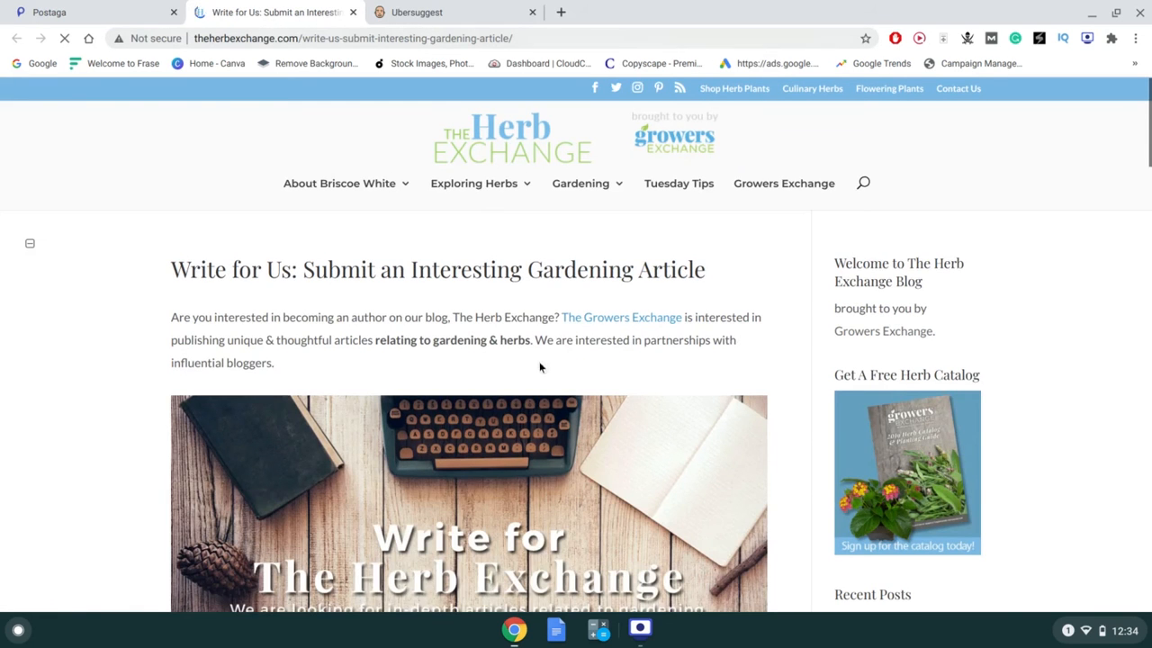
scroll(540, 367, down, 1)
scroll(542, 367, down, 6)
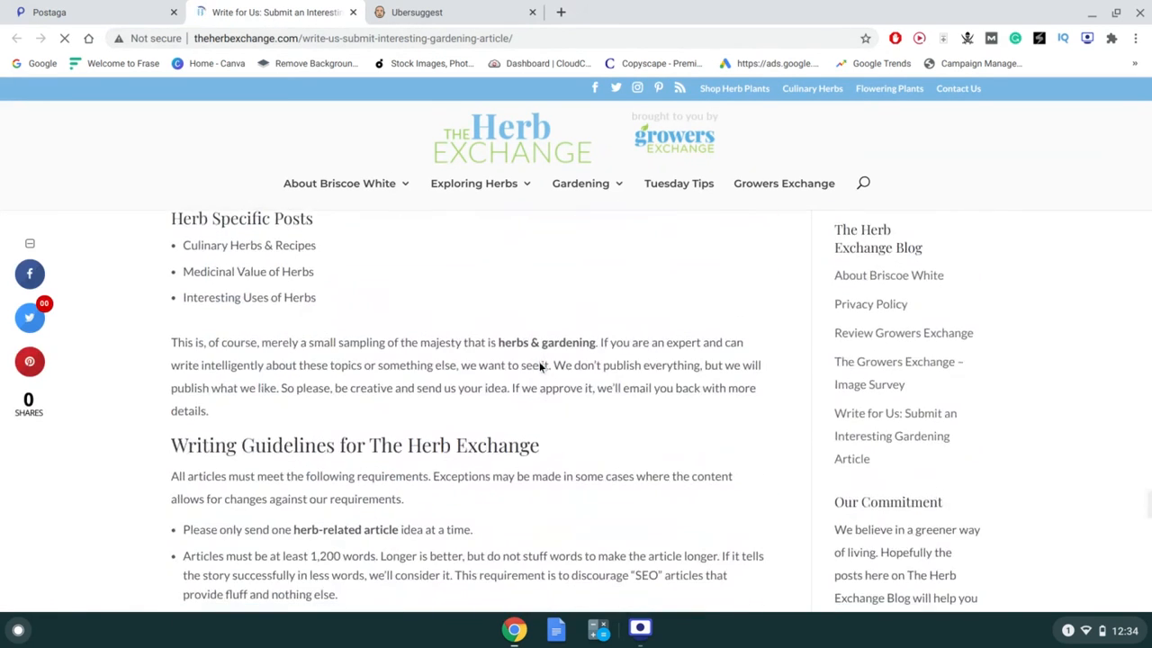
click(421, 11)
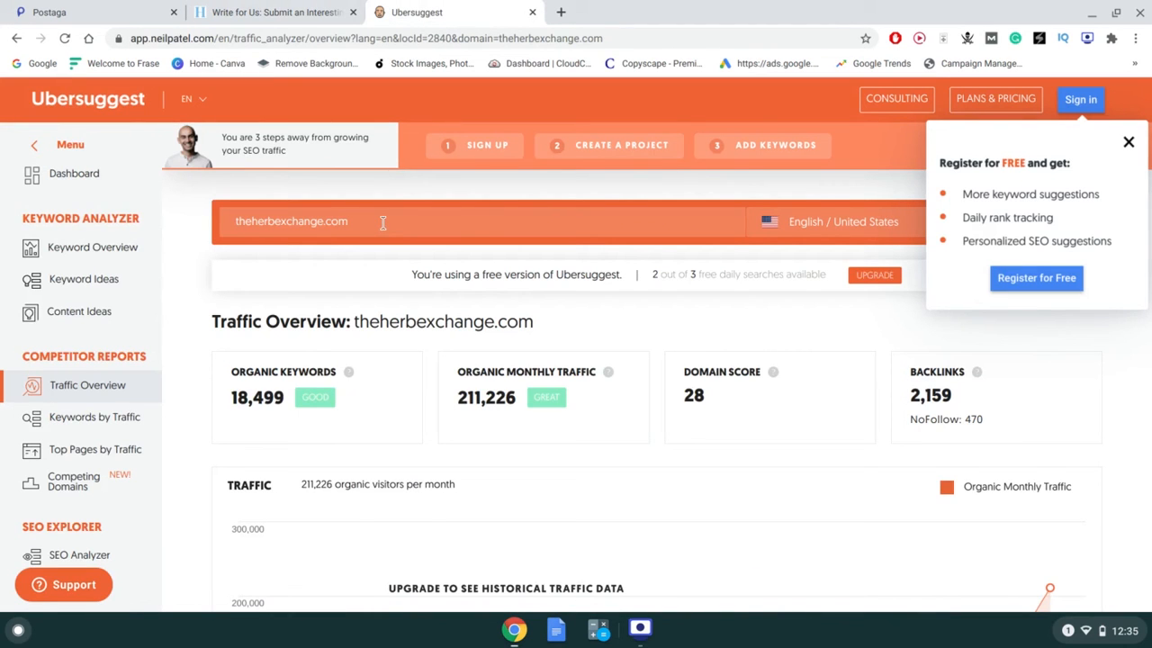
scroll(383, 223, down, 1)
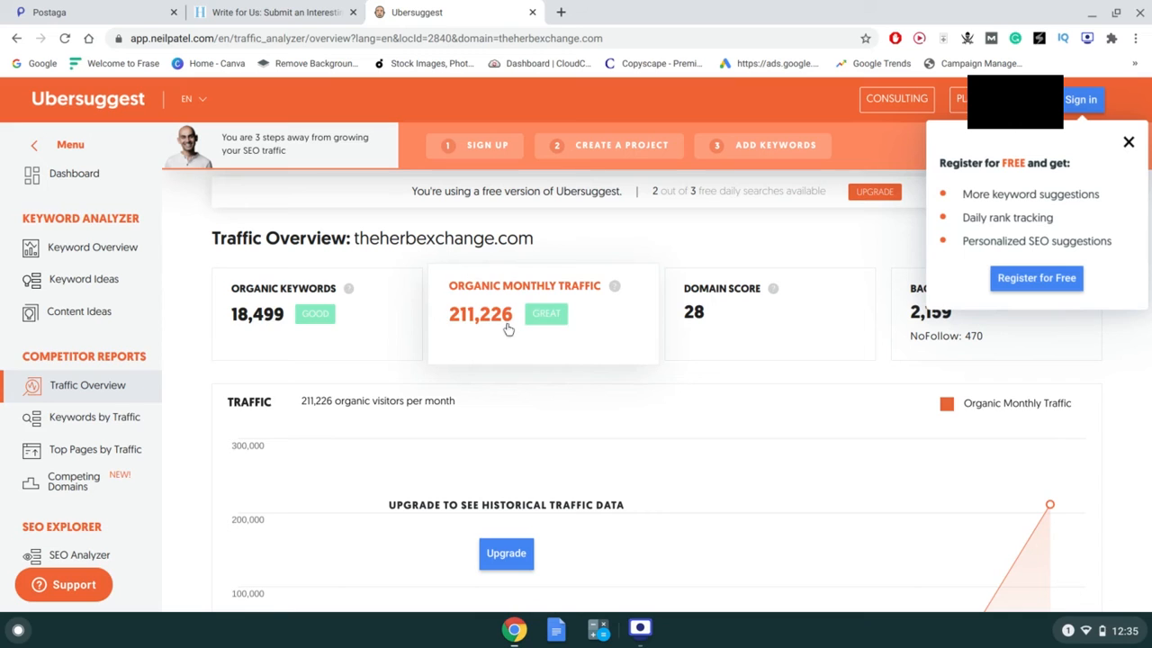
Step: Back in Postaga, also select the Gardening, Lifestyle, Home Improvement and Yard Surfer results, and analyze the three selected links
click(297, 13)
click(80, 11)
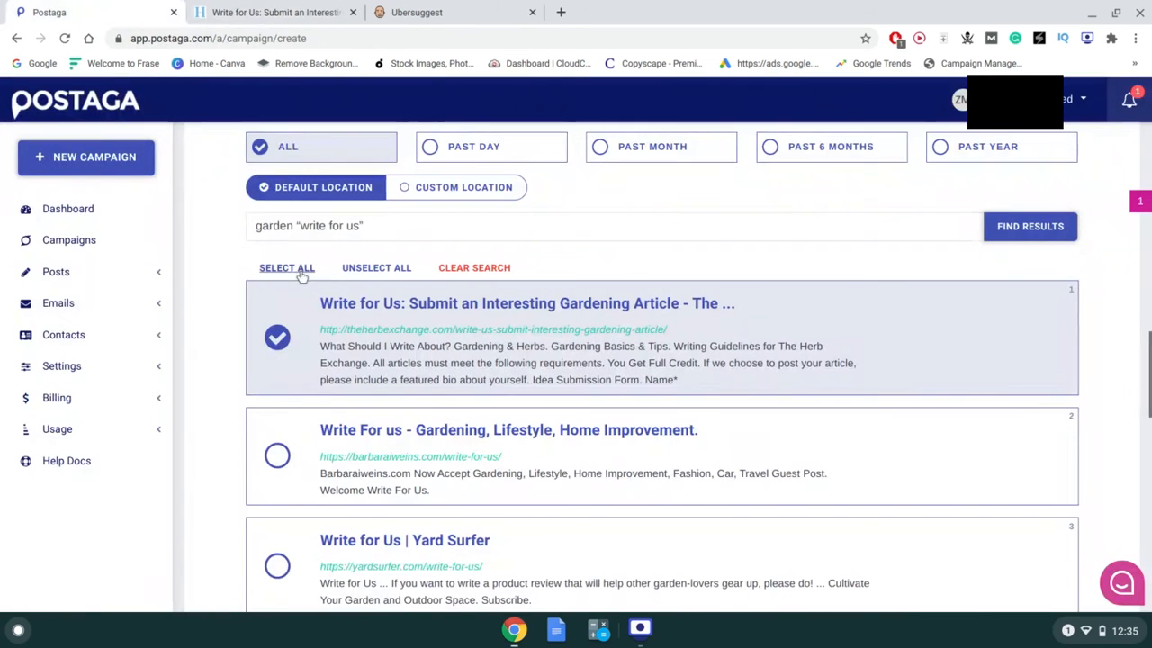
click(277, 455)
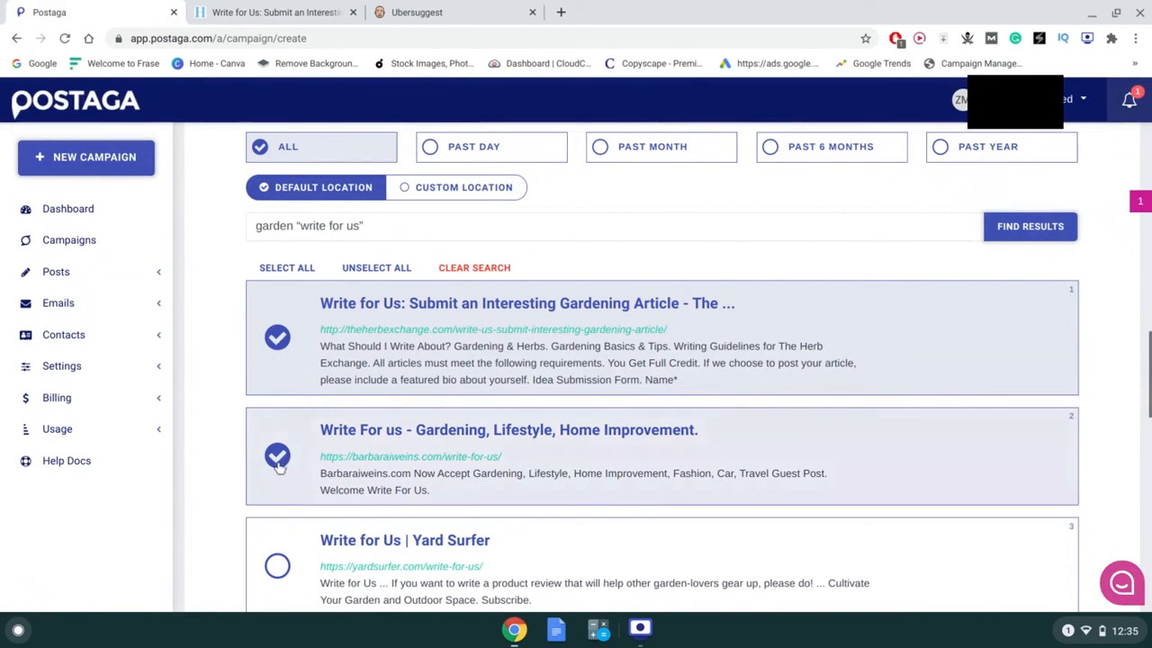
click(277, 564)
scroll(281, 564, down, 9)
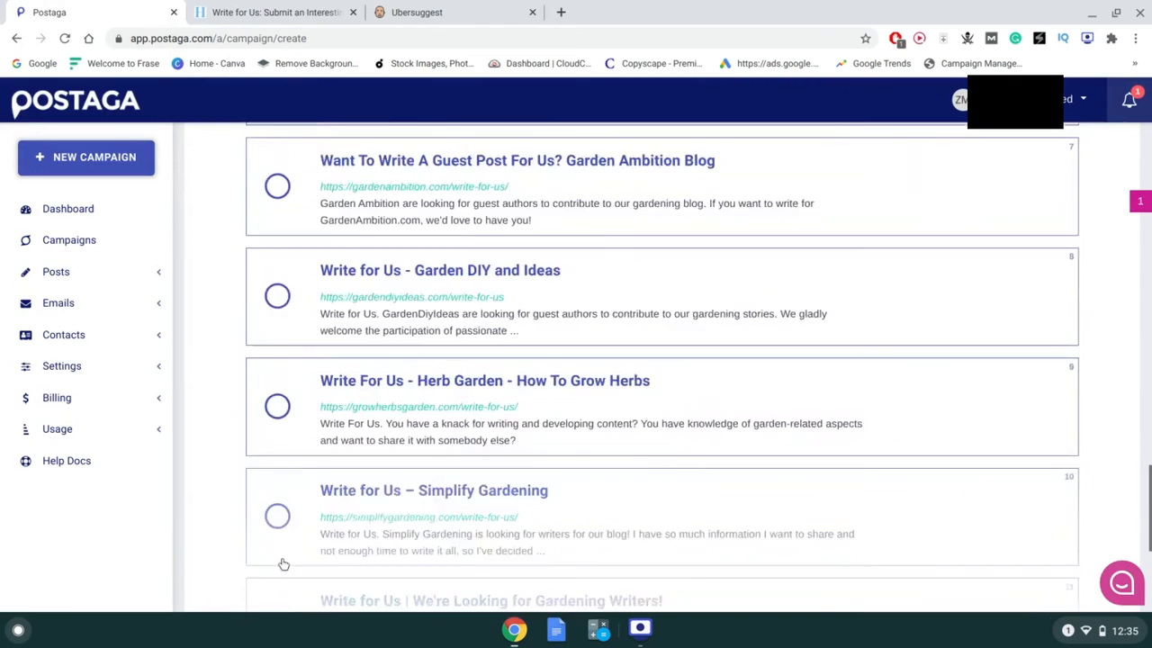
scroll(283, 564, down, 4)
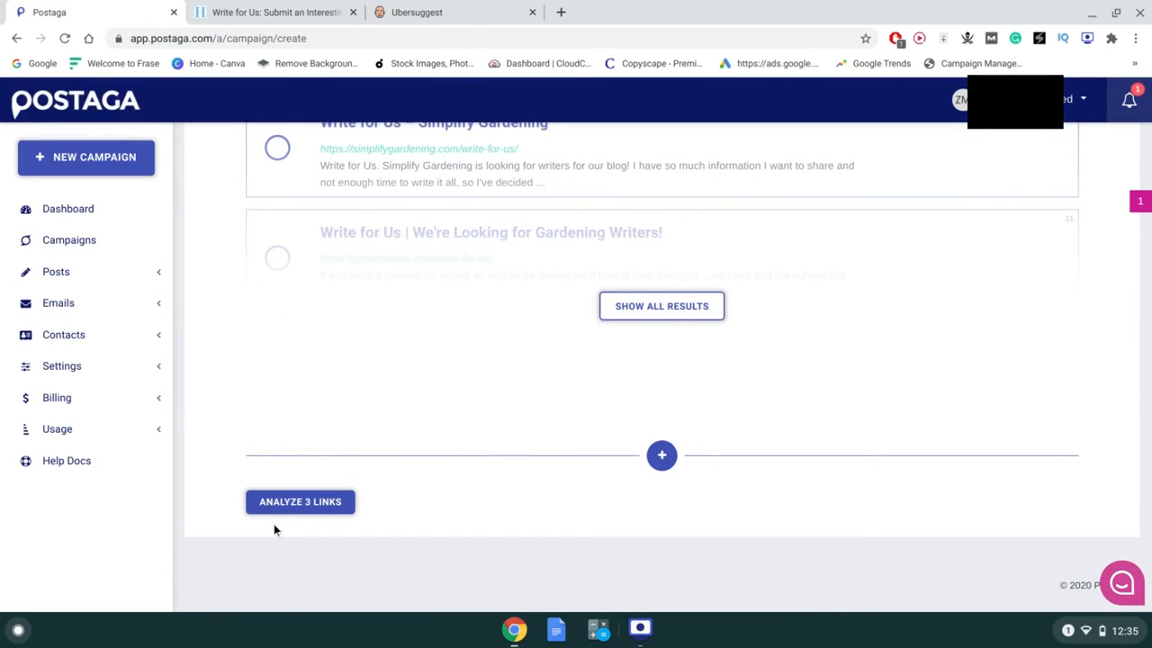
click(323, 511)
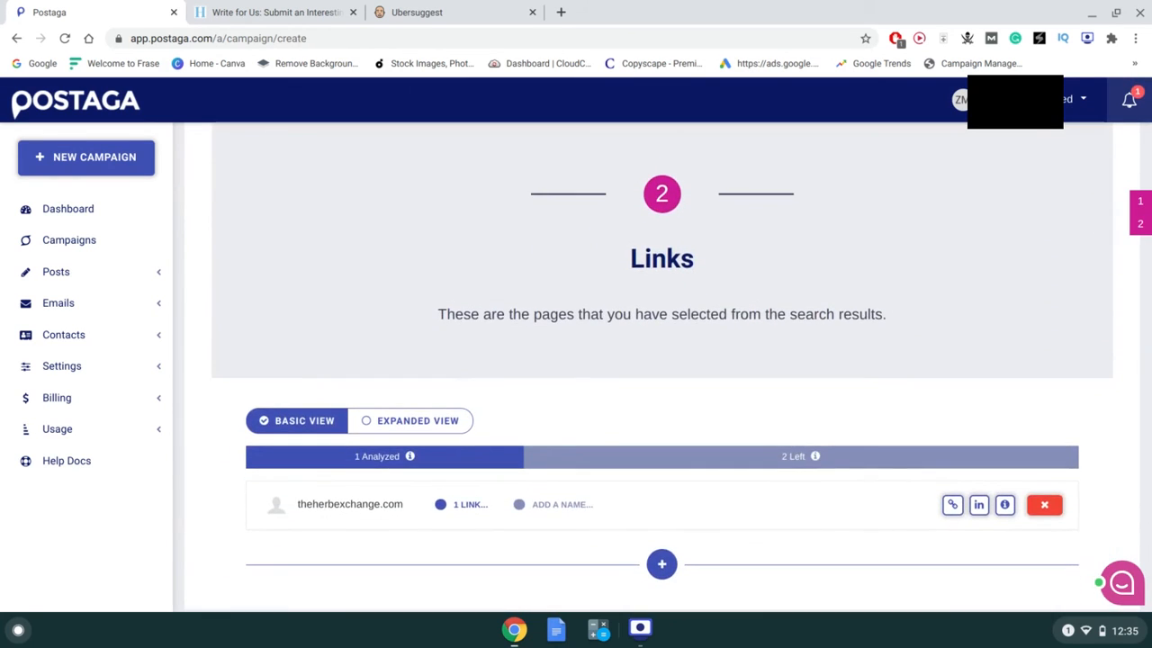
Step: Get the contacts for the analyzed links and review the list of contacts
scroll(290, 346, down, 1)
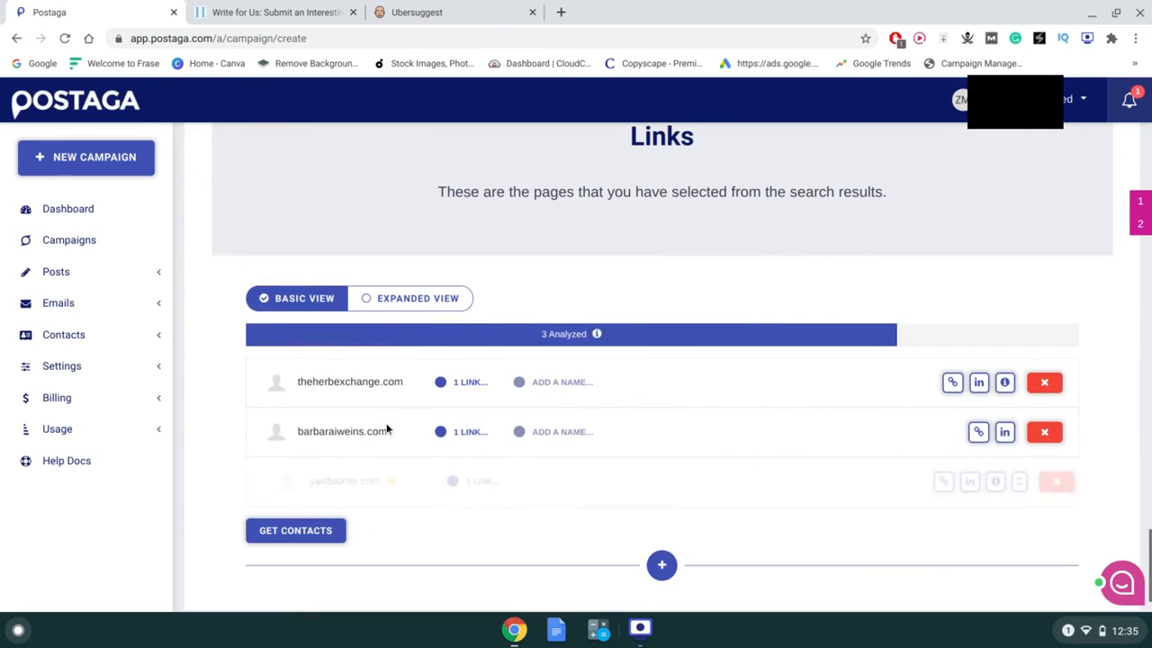
click(296, 530)
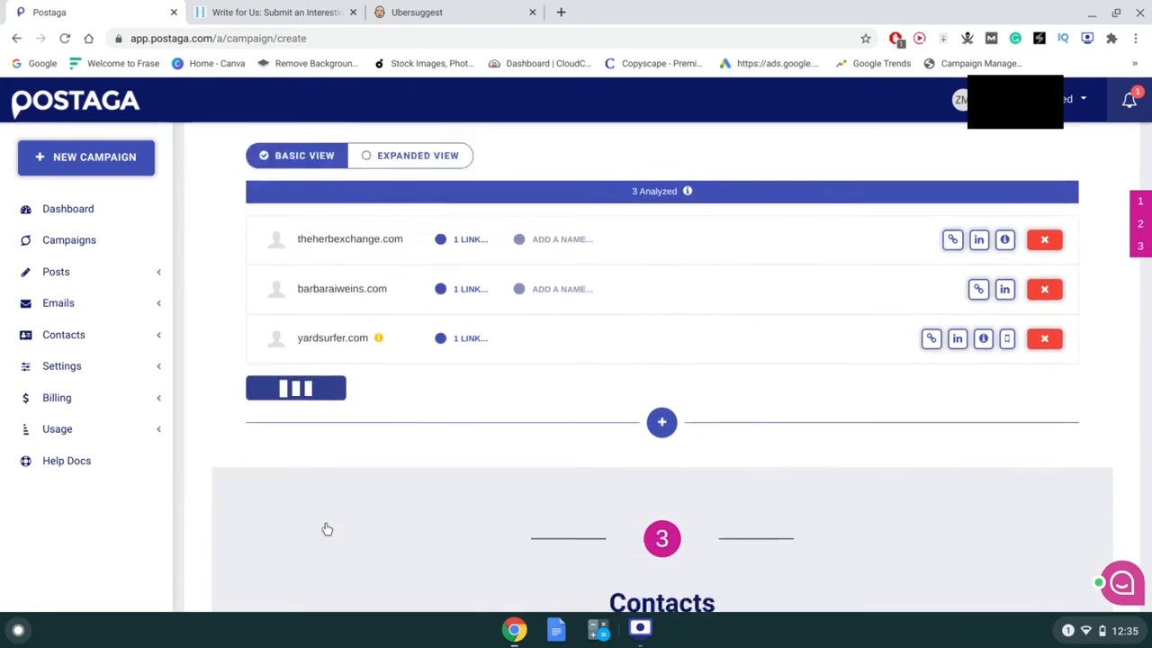
scroll(427, 388, down, 3)
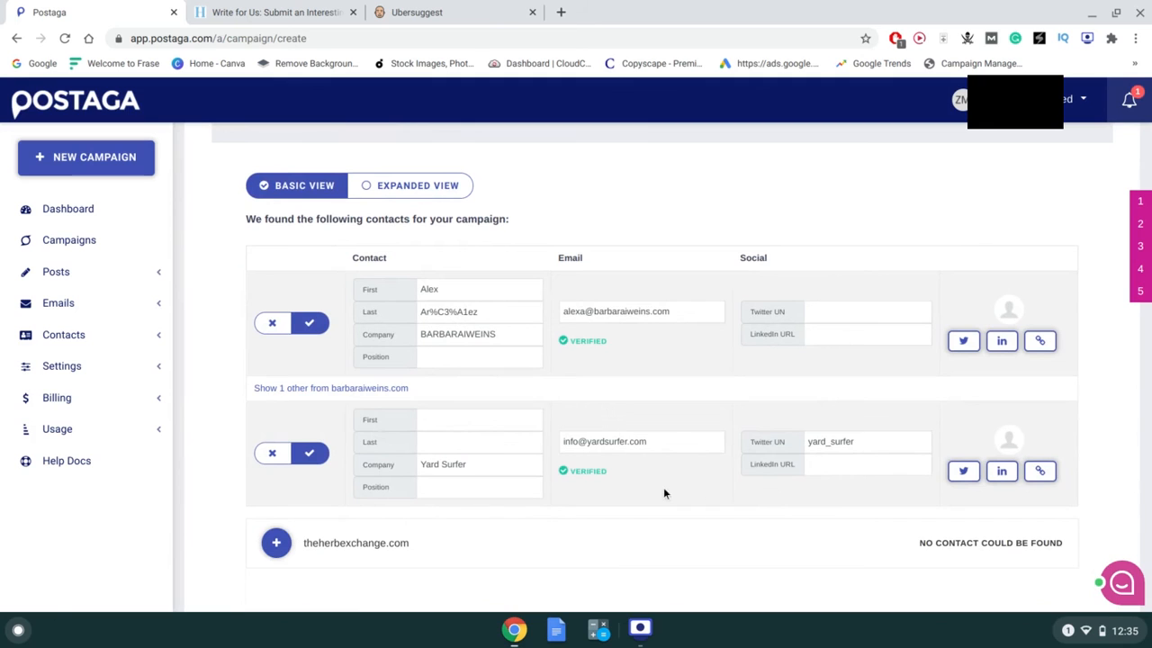
scroll(664, 493, down, 2)
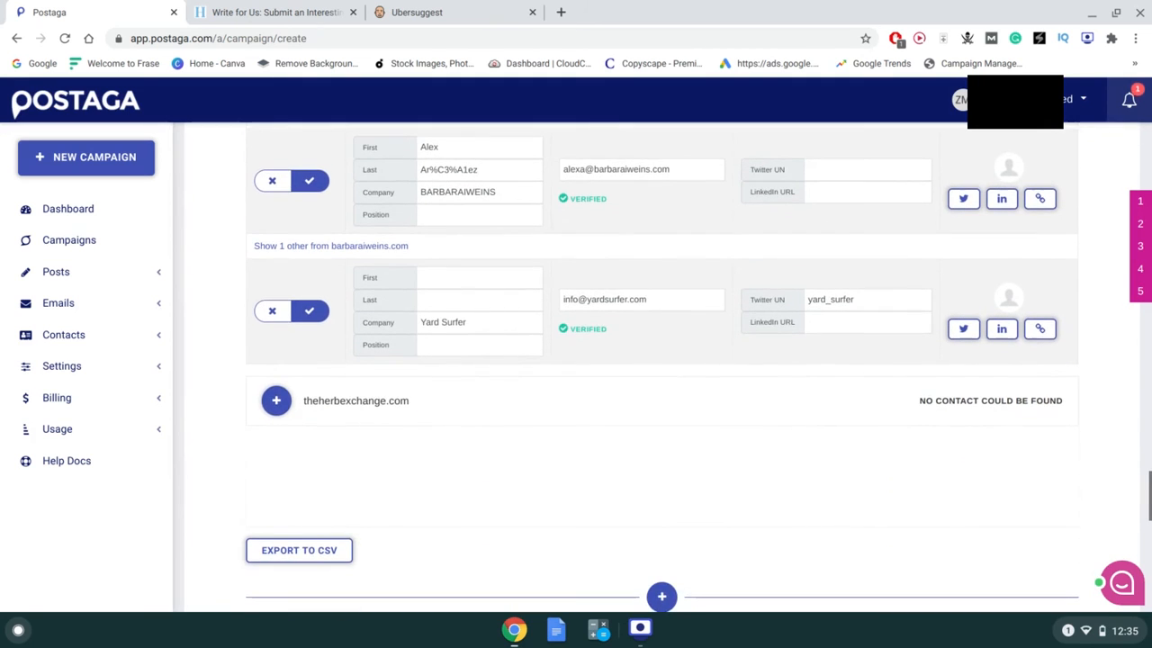
Step: Choose the "test me" email sequence for the campaign's contacts
scroll(926, 397, down, 10)
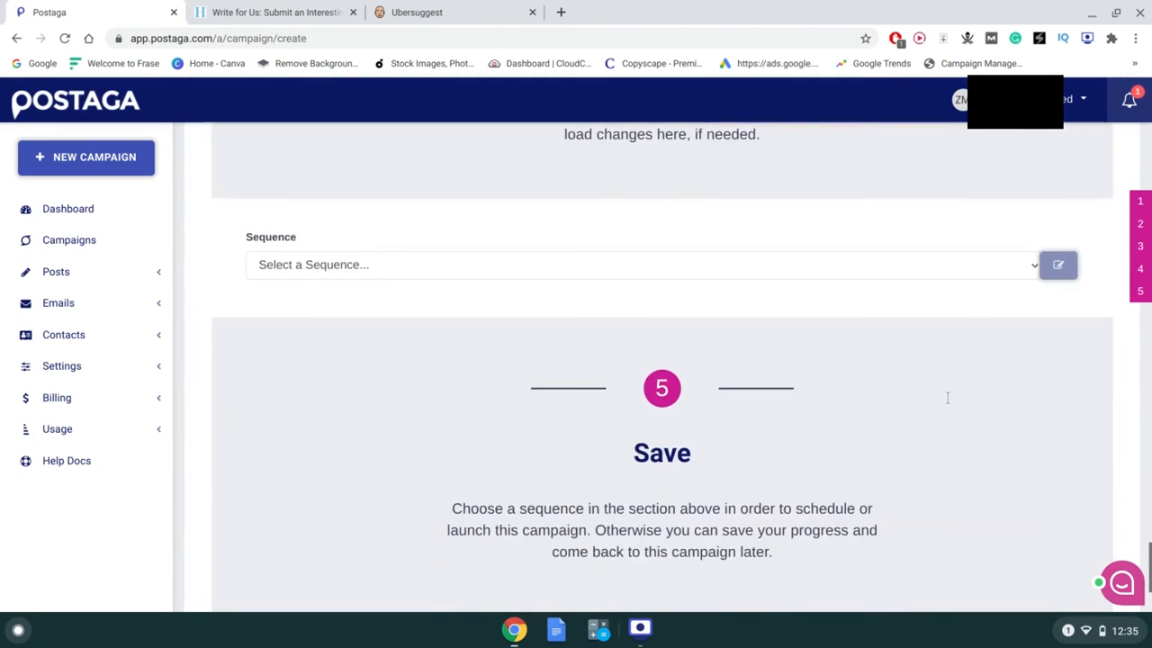
scroll(947, 398, up, 1)
click(959, 321)
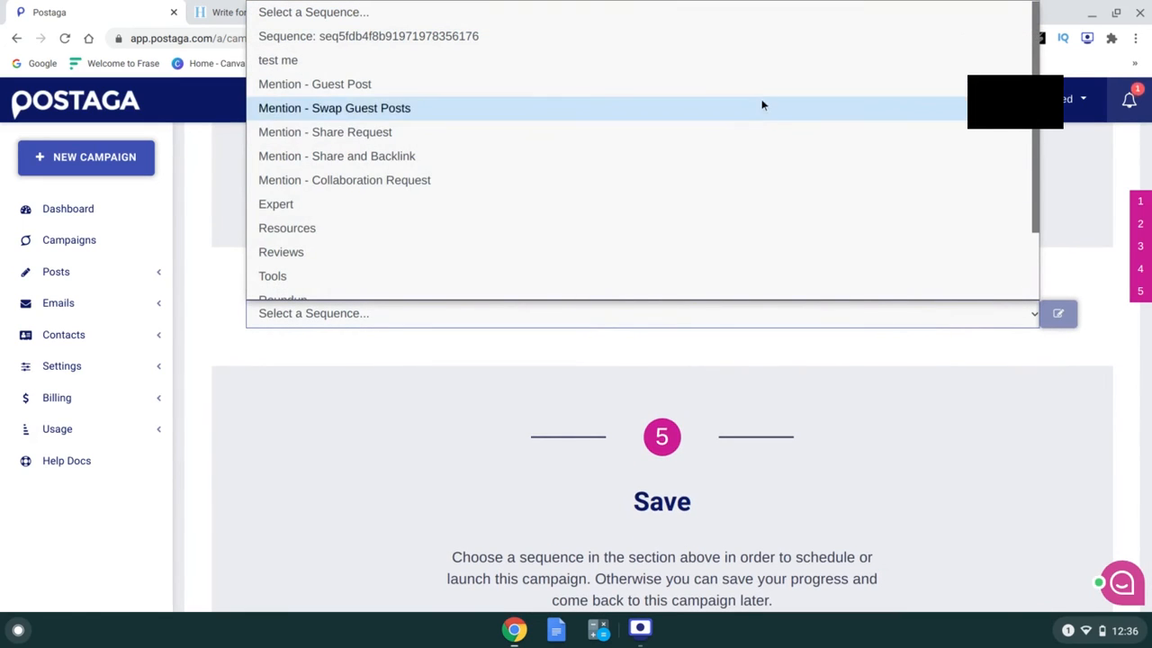
click(789, 64)
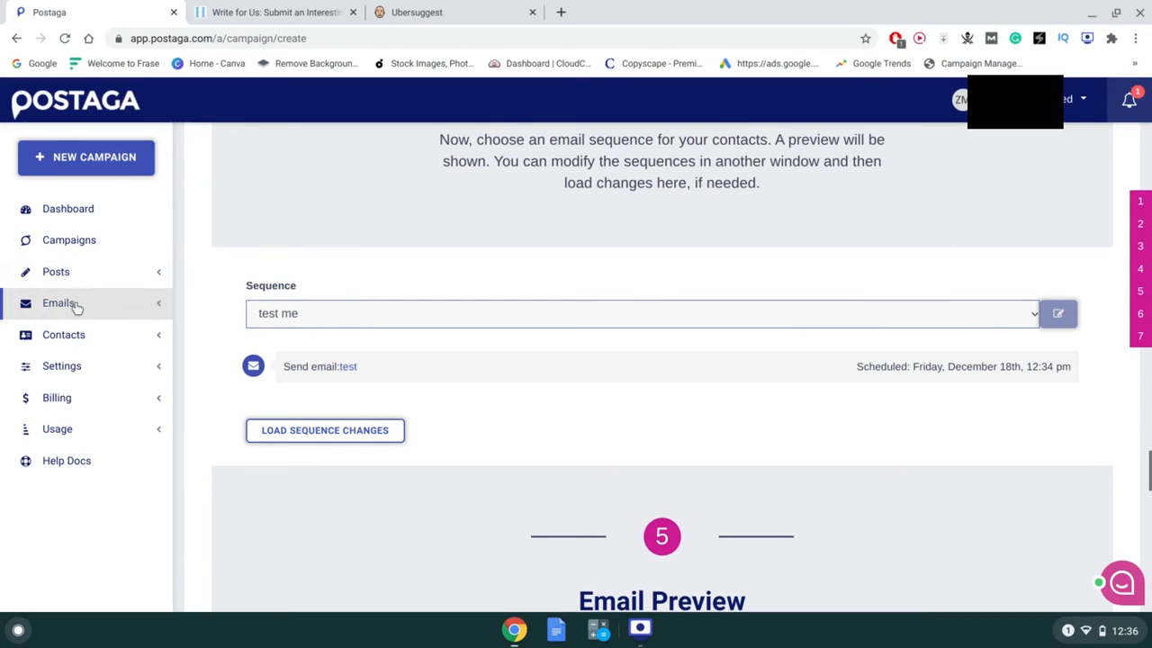
Step: Open the list of email sequences in a separate browser tab
click(129, 303)
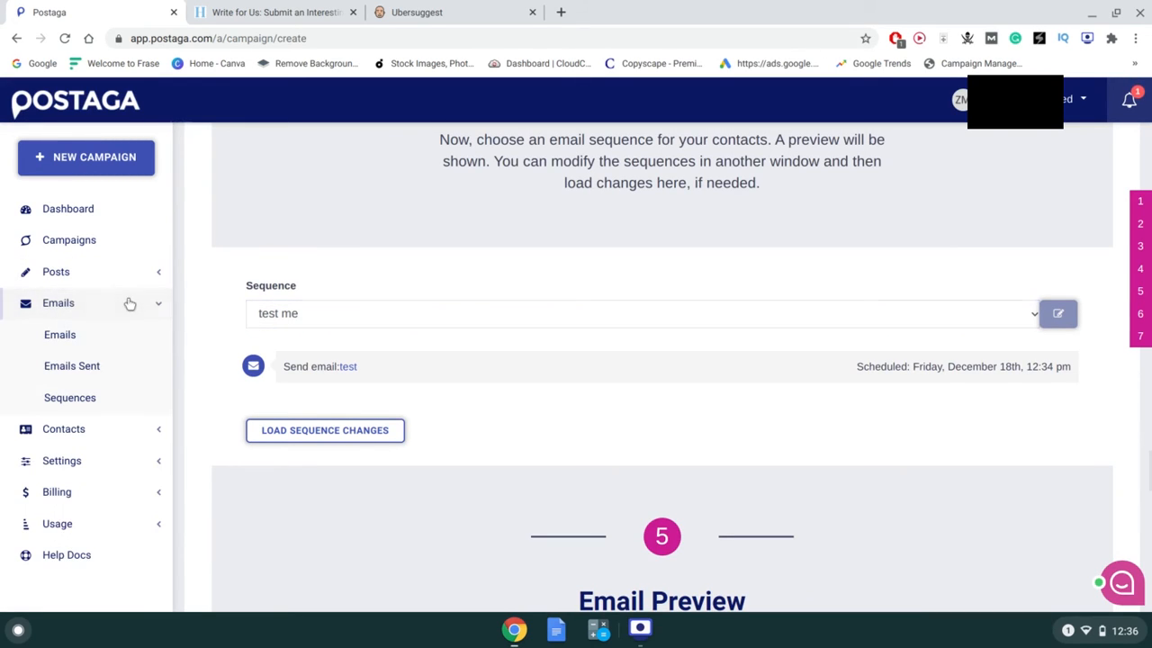
right_click(110, 397)
click(207, 204)
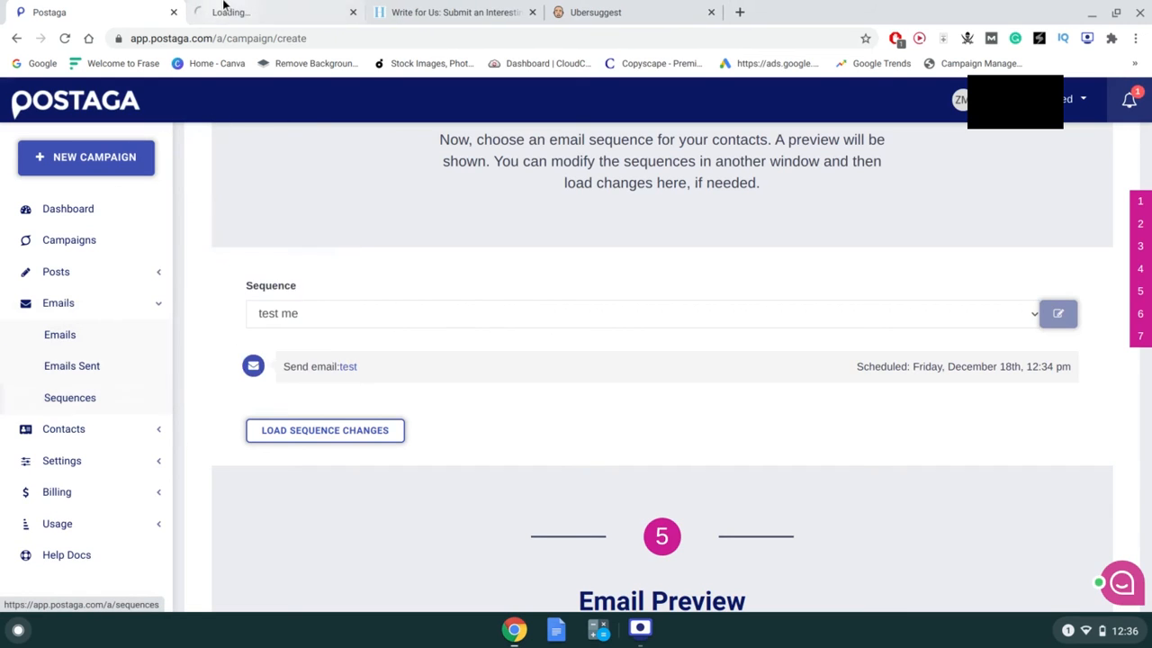
click(224, 8)
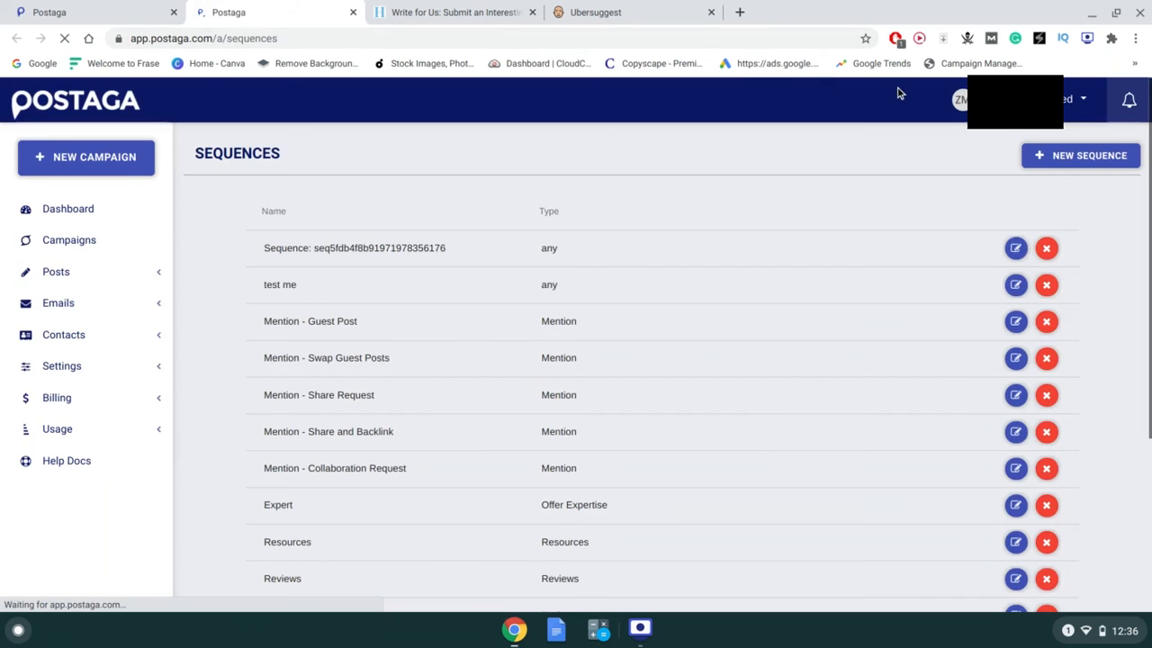
Step: Start a new sequence that sends the Mention - Swap Guest Posts 3 email
click(1048, 154)
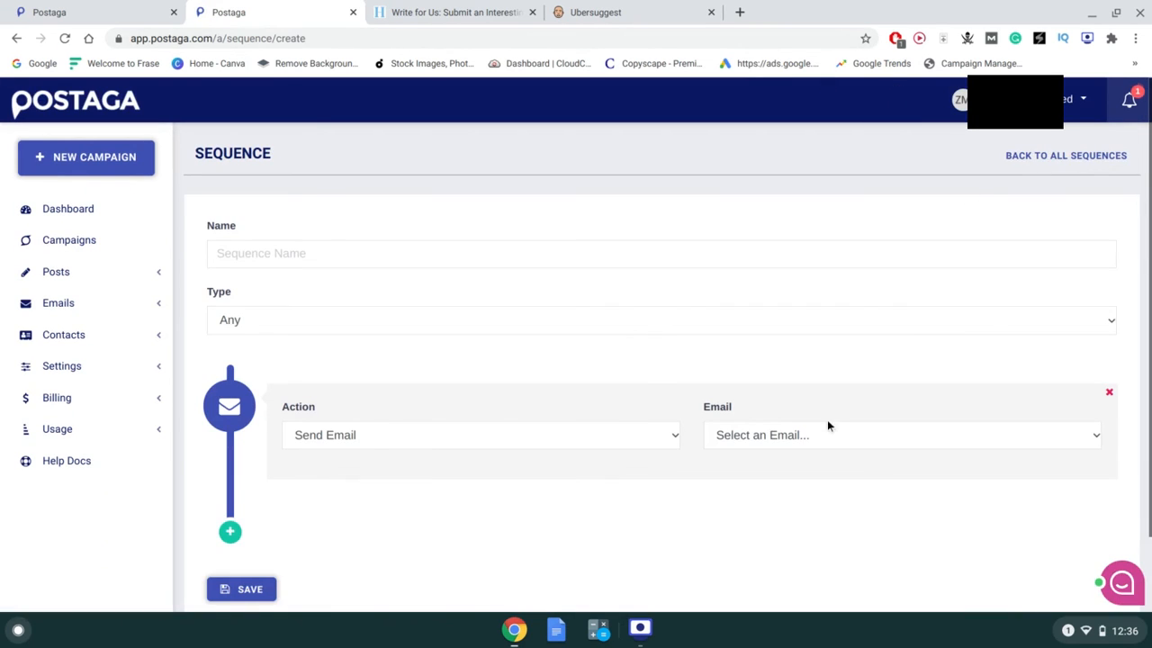
click(829, 435)
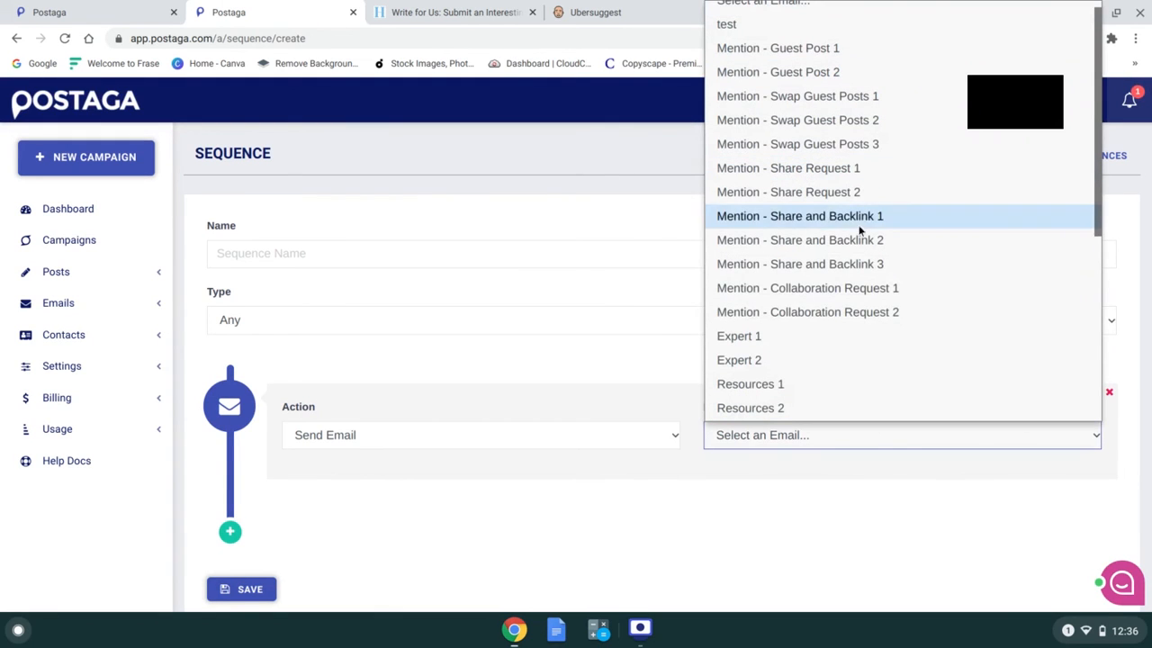
click(879, 145)
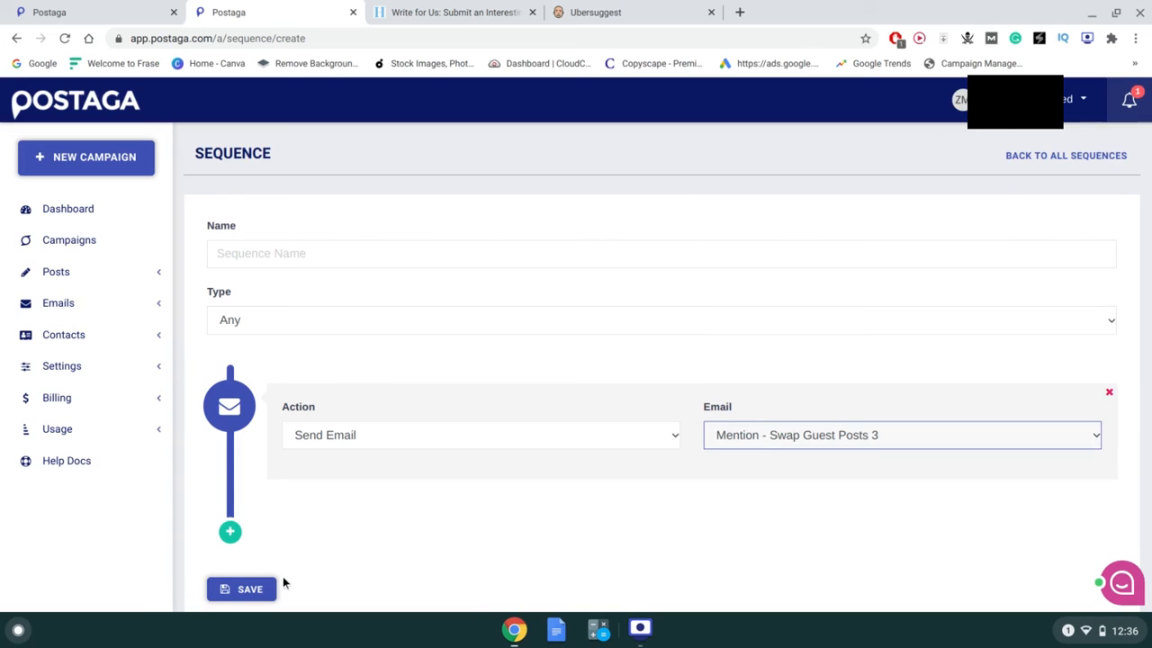
Step: Open the "test" email template for editing from the list of emails
click(121, 317)
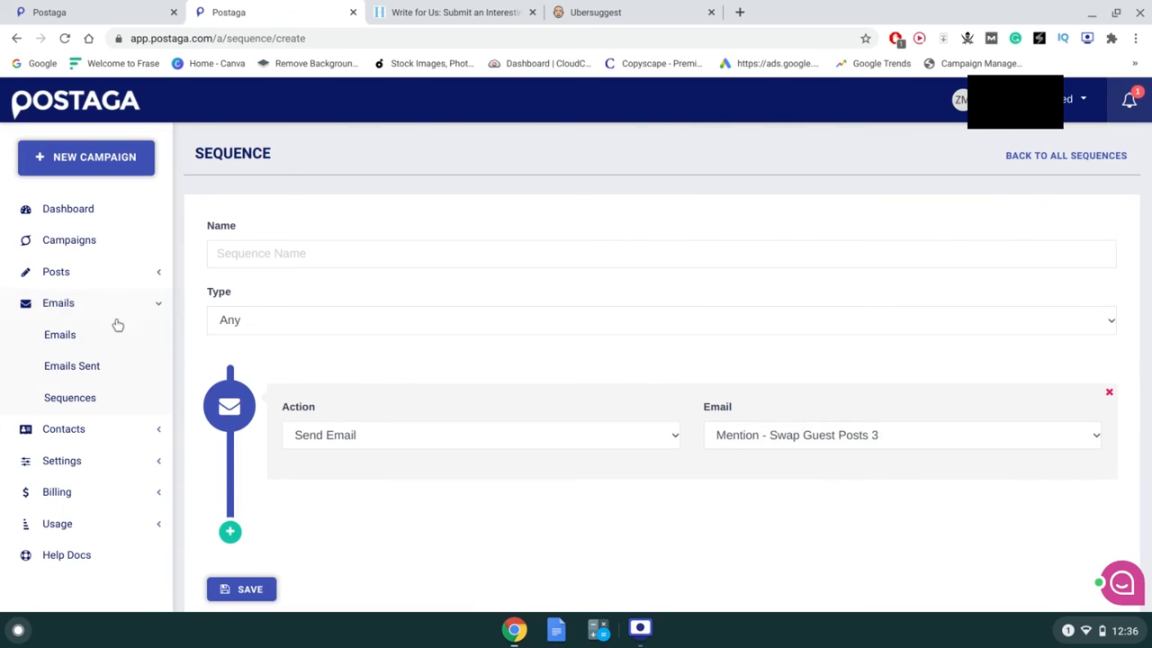
click(79, 345)
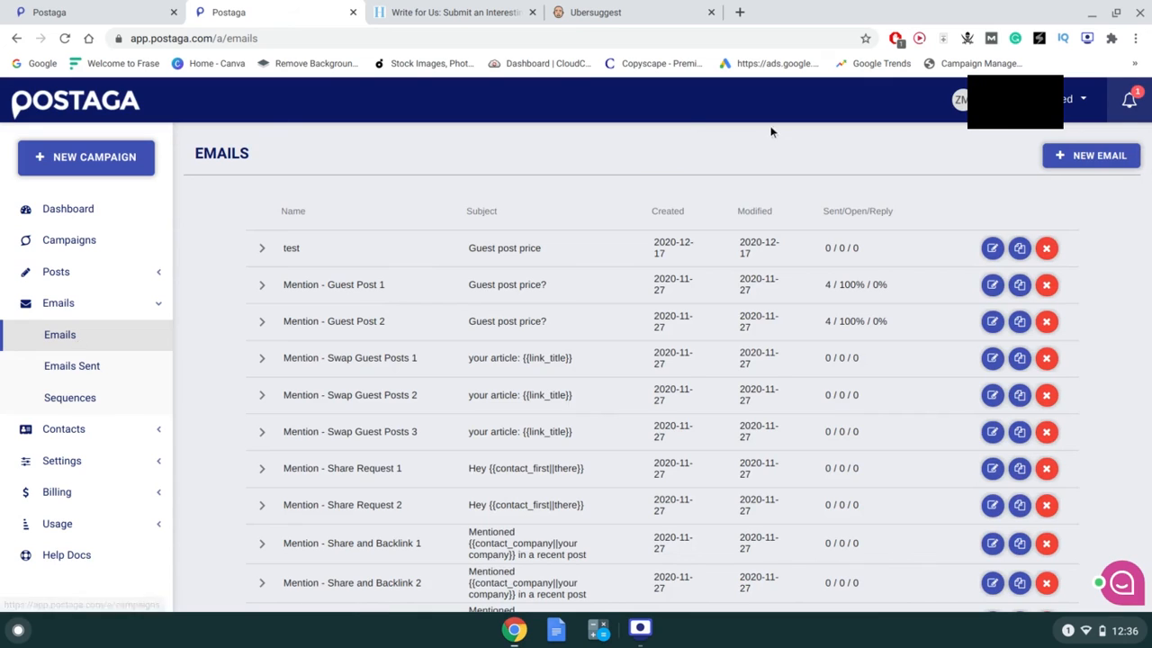
click(993, 250)
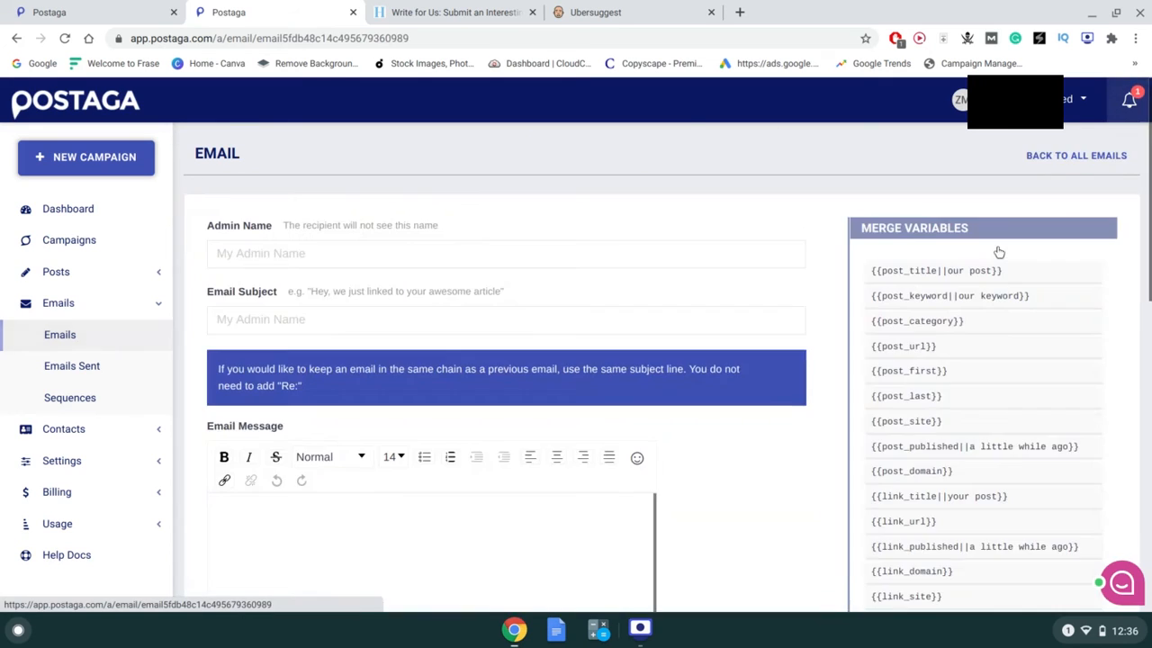
Step: Examine the "test" email template's subject line, message text and available merge variables
scroll(573, 287, down, 1)
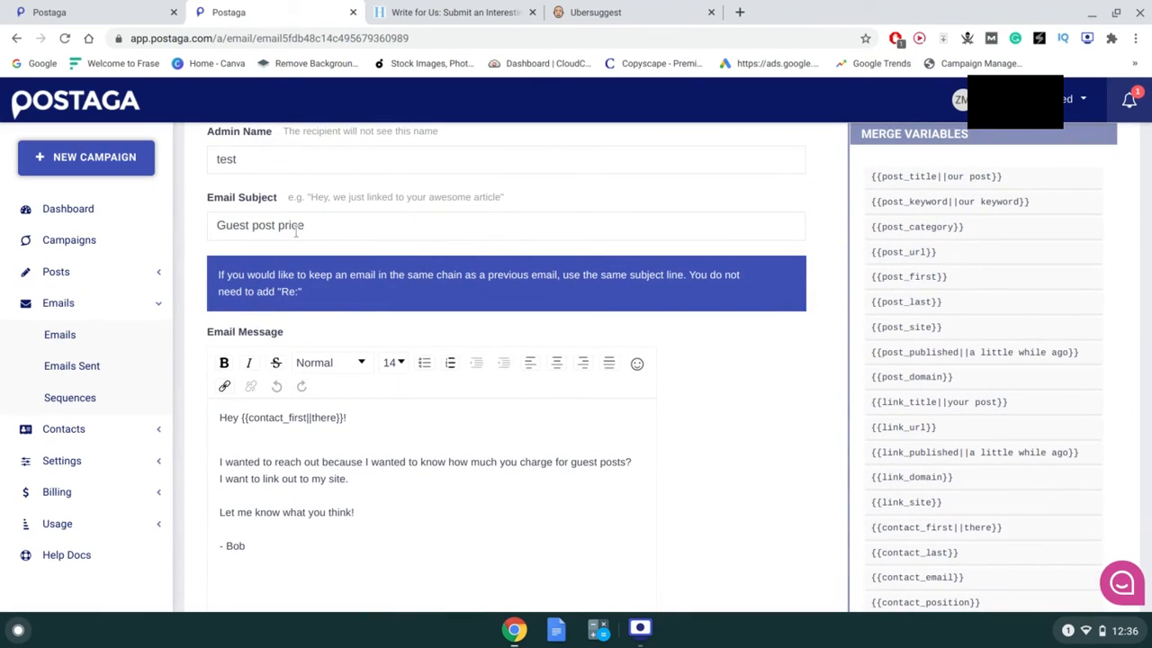
scroll(314, 430, down, 1)
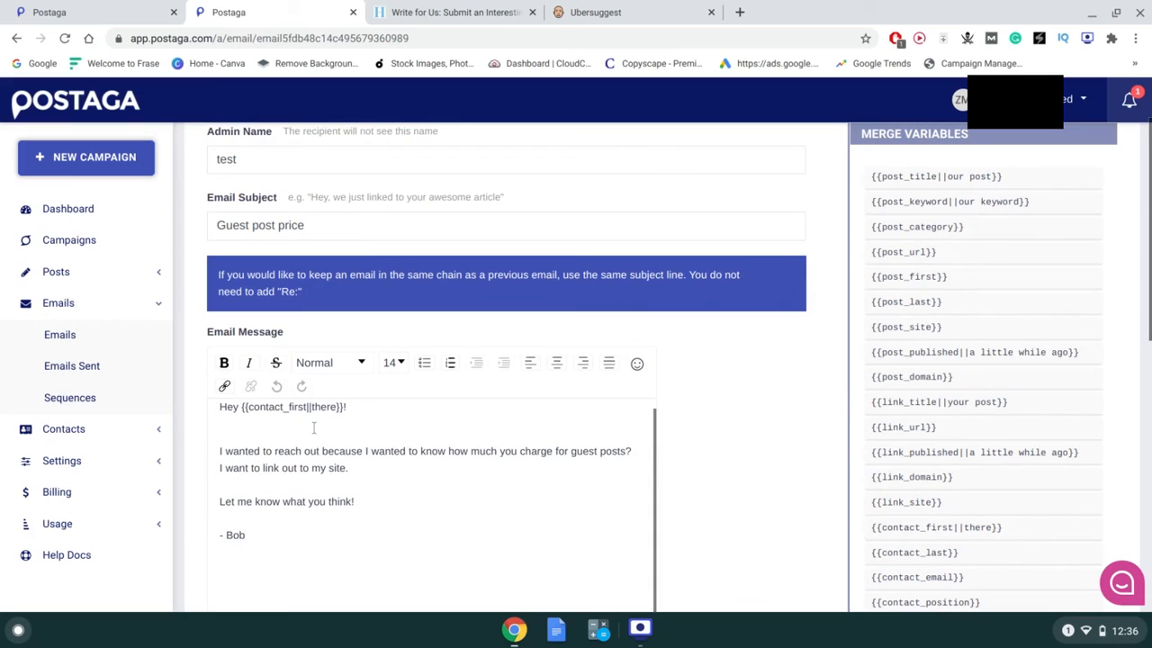
scroll(313, 429, up, 1)
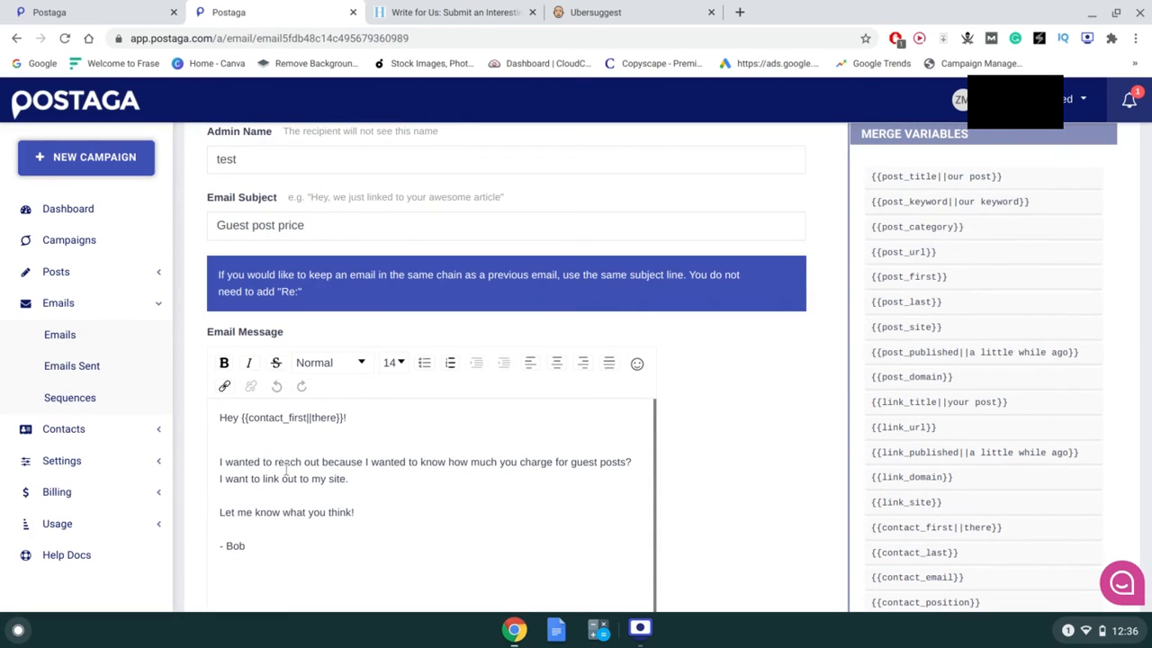
scroll(360, 513, down, 1)
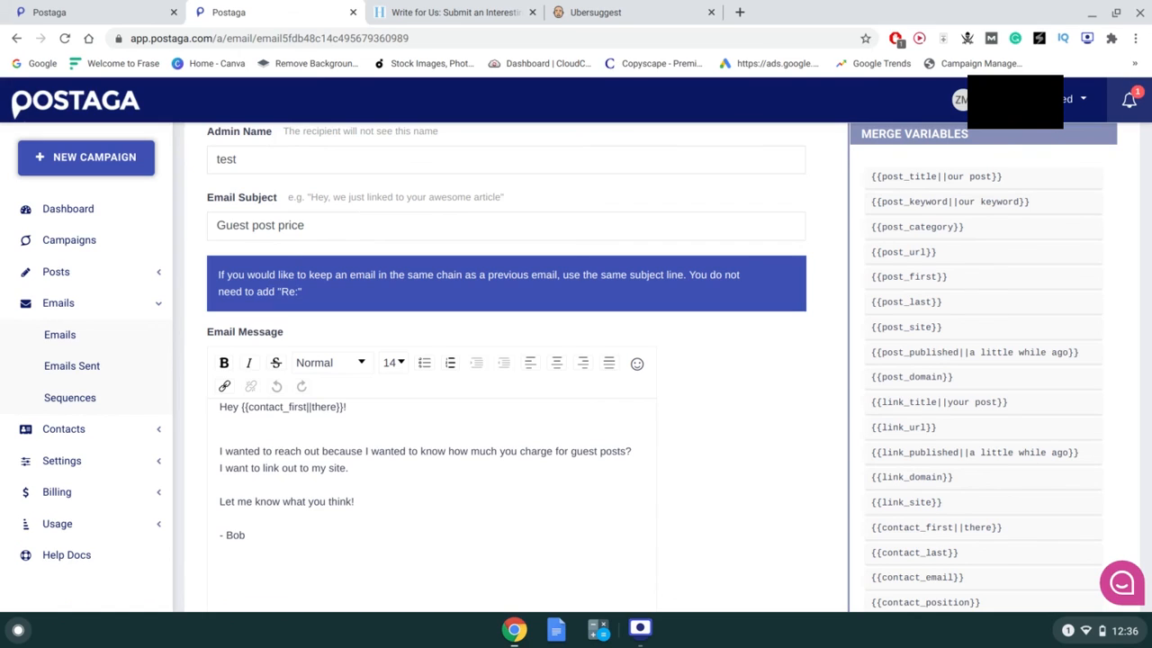
triple_click(361, 224)
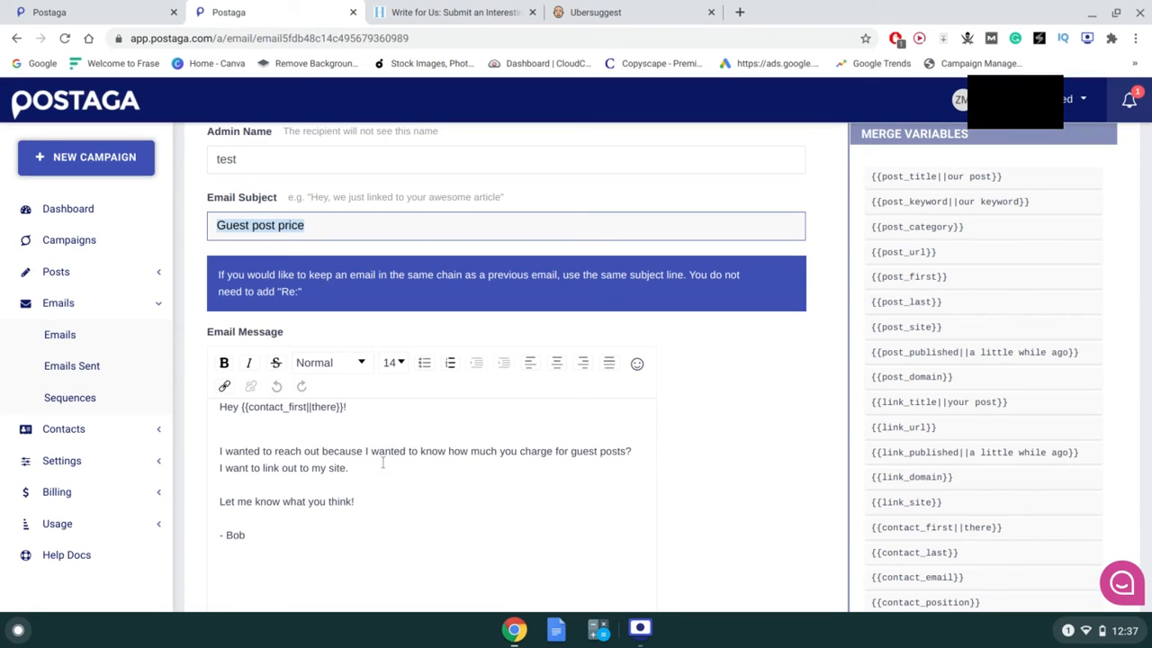
click(244, 537)
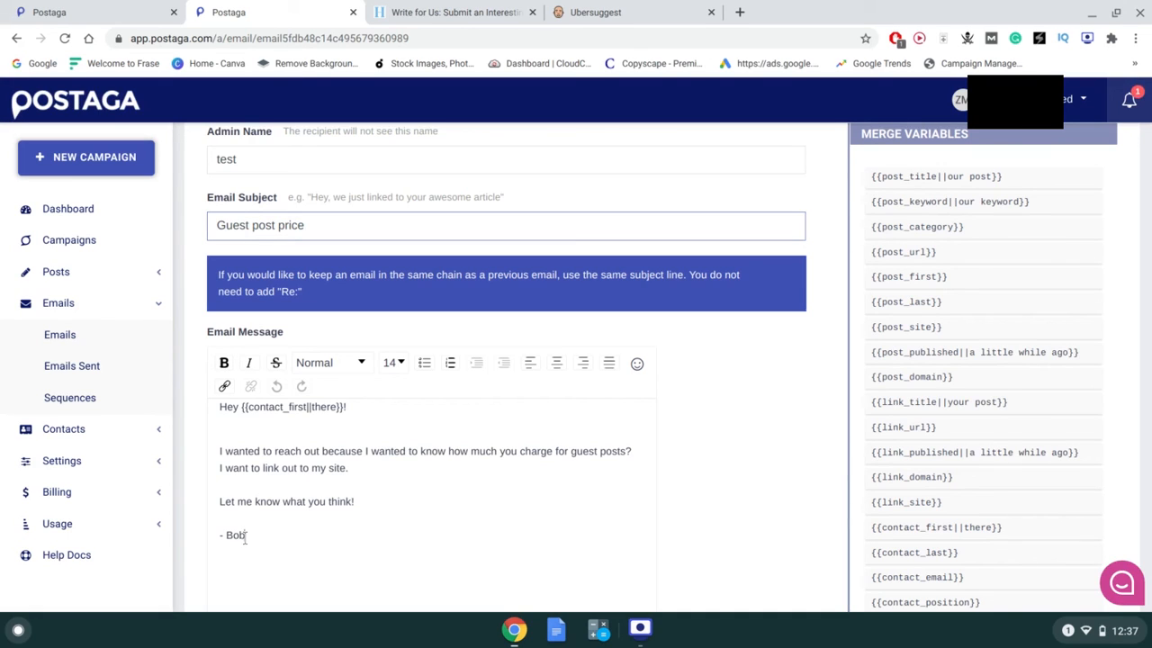
triple_click(243, 537)
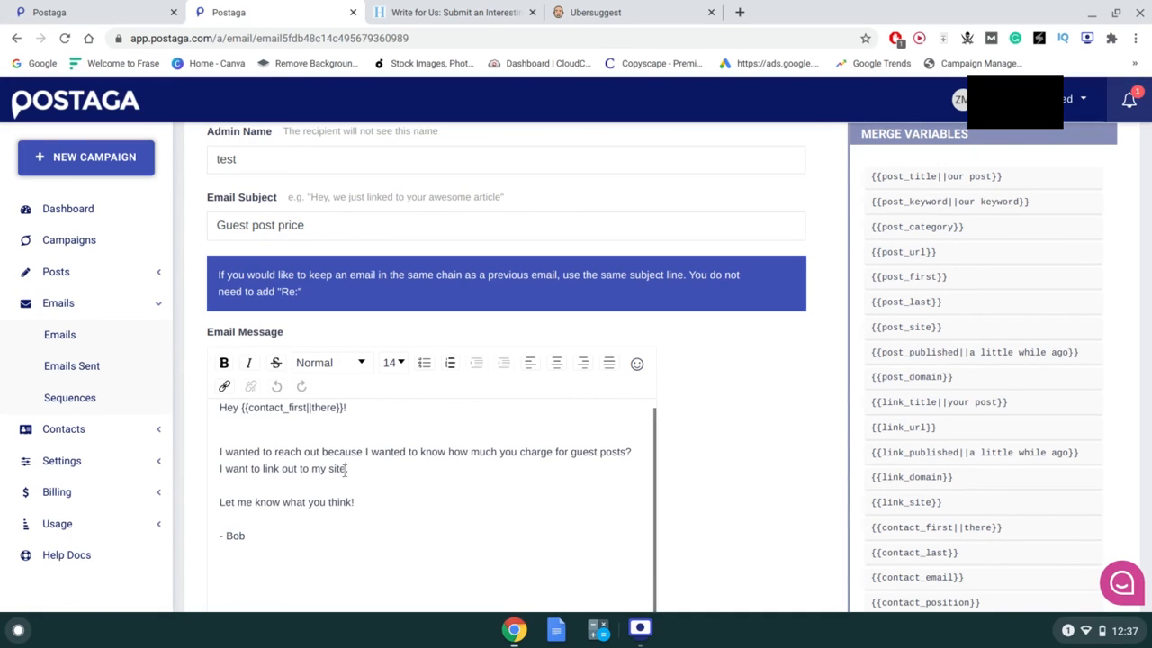
triple_click(345, 470)
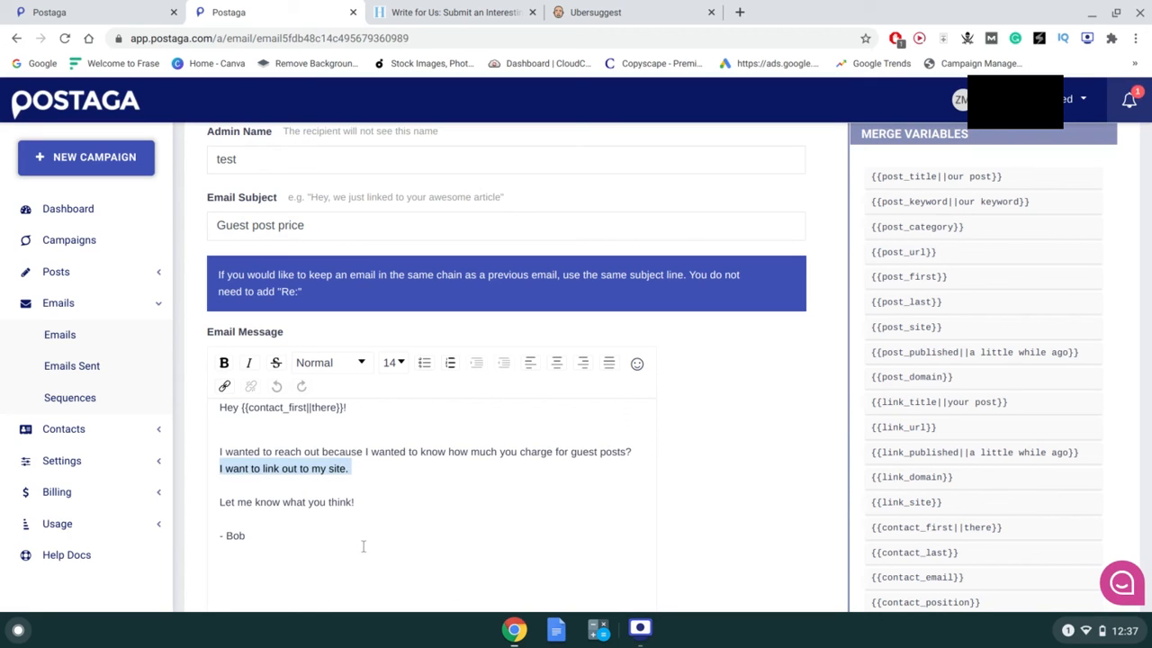
scroll(996, 206, down, 1)
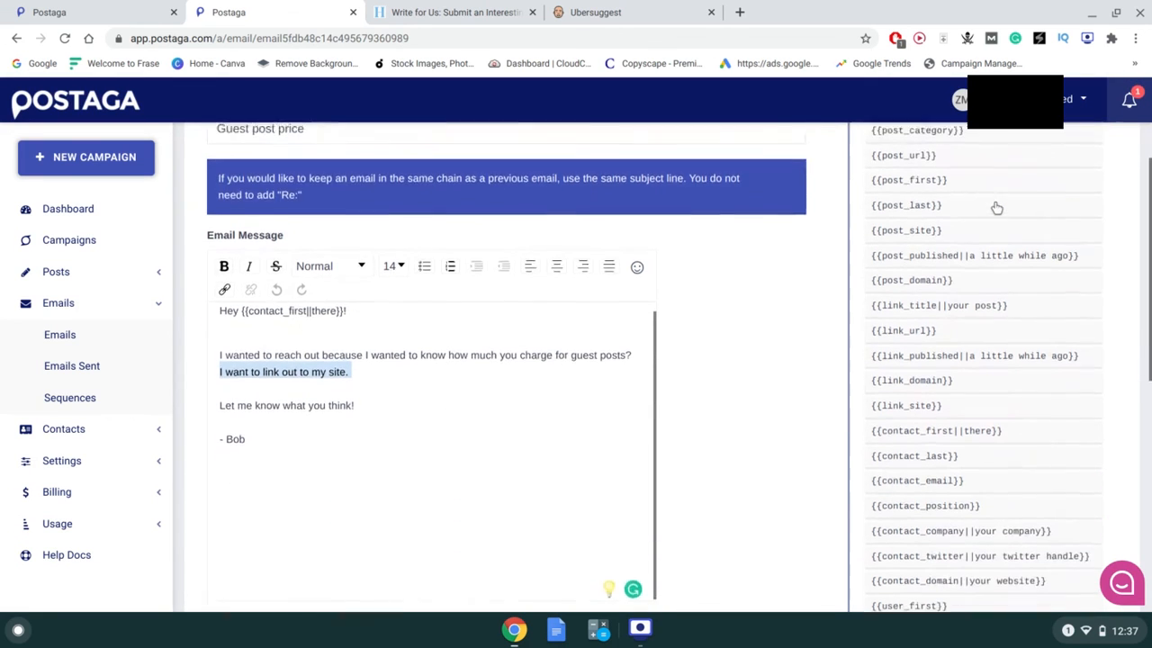
scroll(996, 206, up, 1)
scroll(996, 206, down, 2)
scroll(996, 206, up, 1)
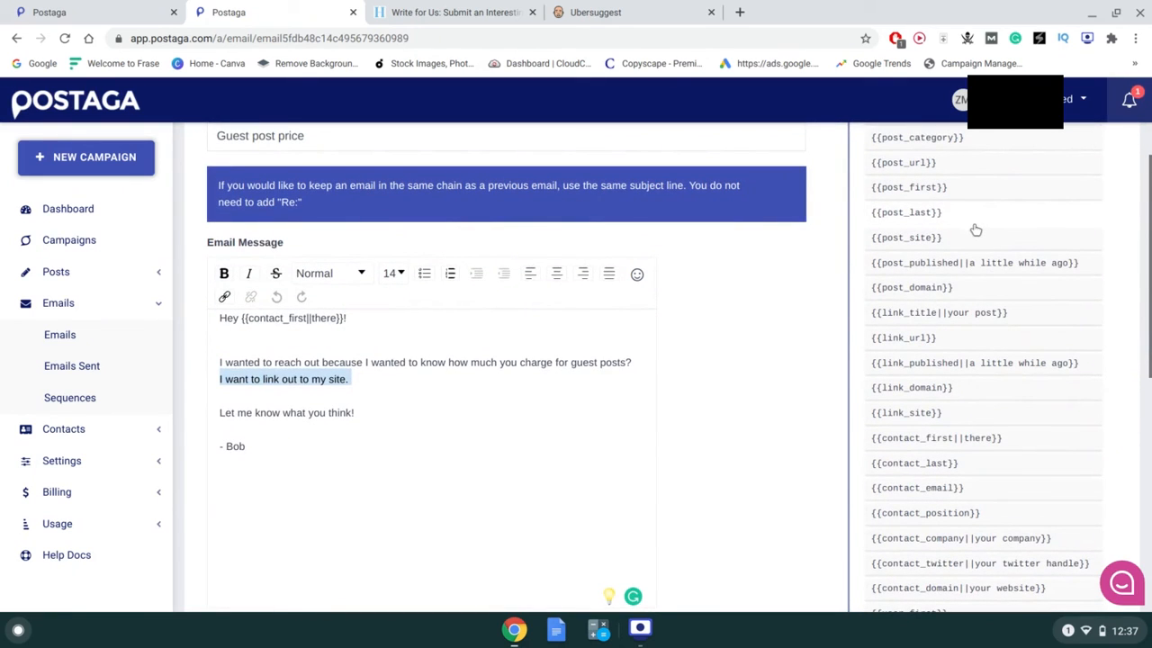
click(789, 385)
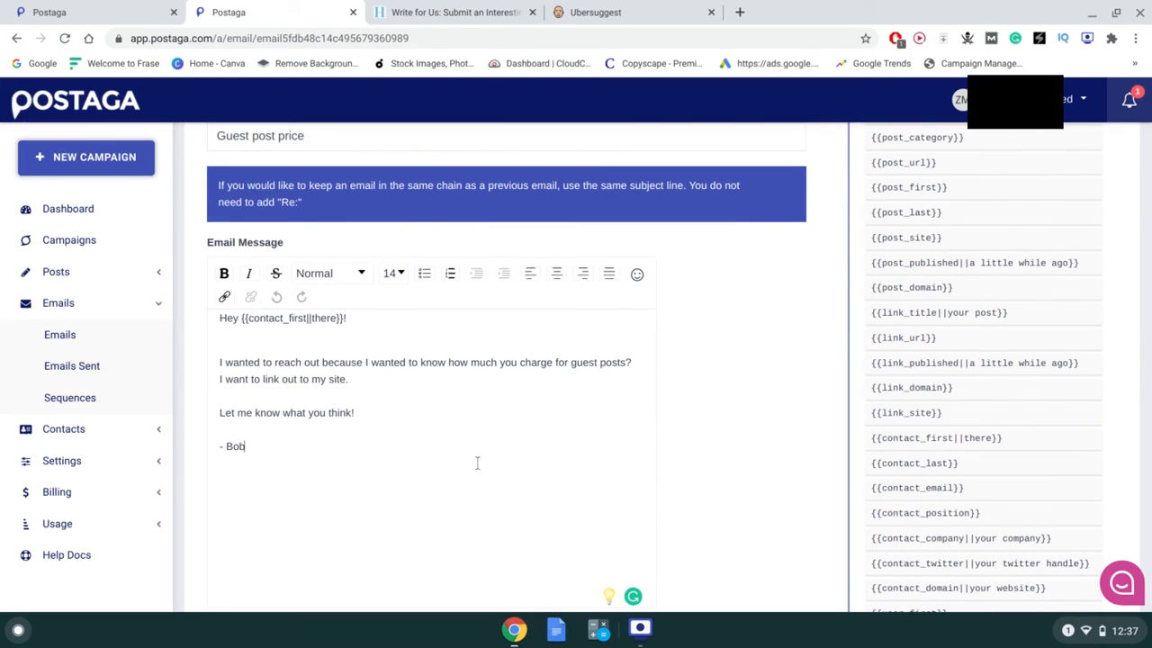
click(125, 12)
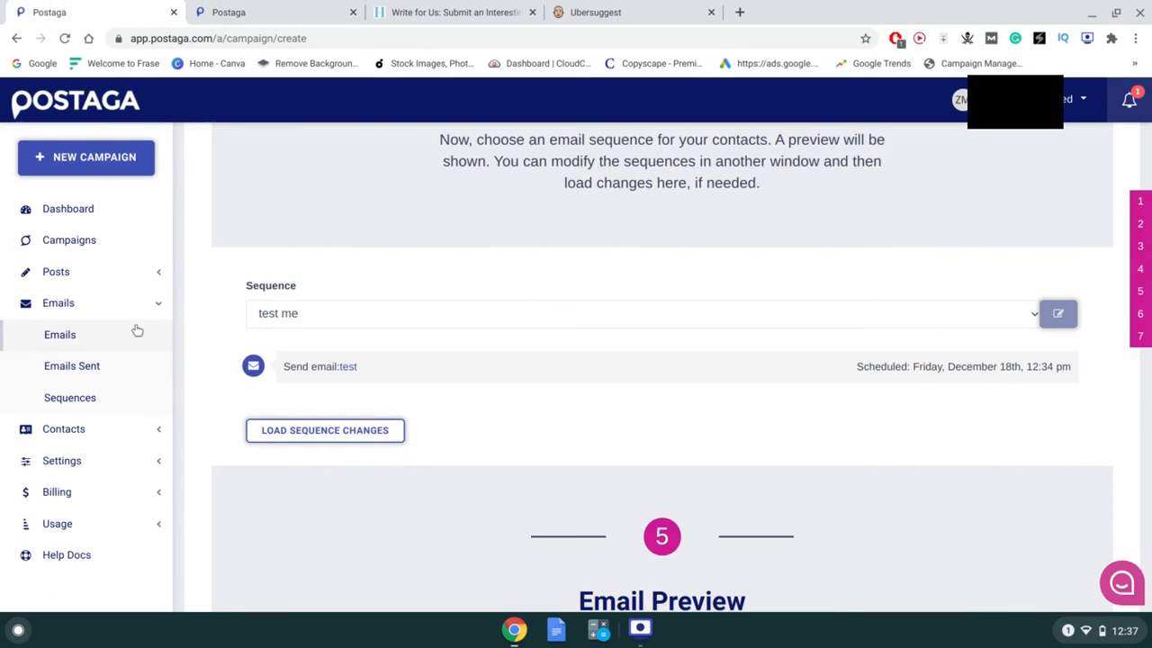
click(209, 11)
click(144, 12)
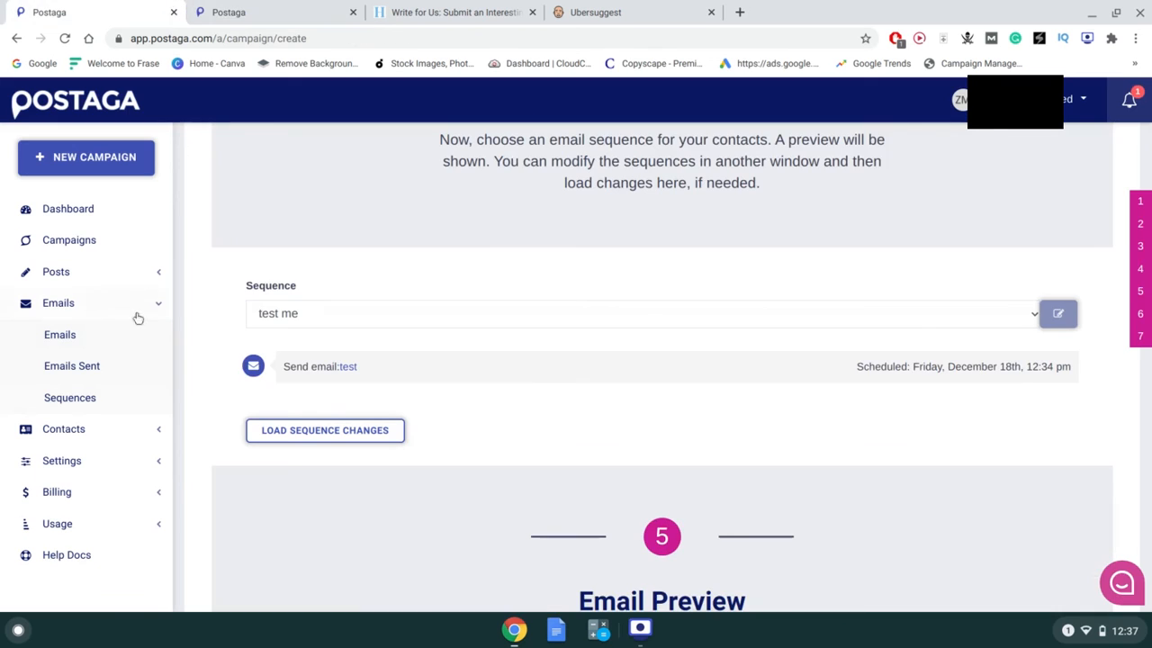
click(321, 5)
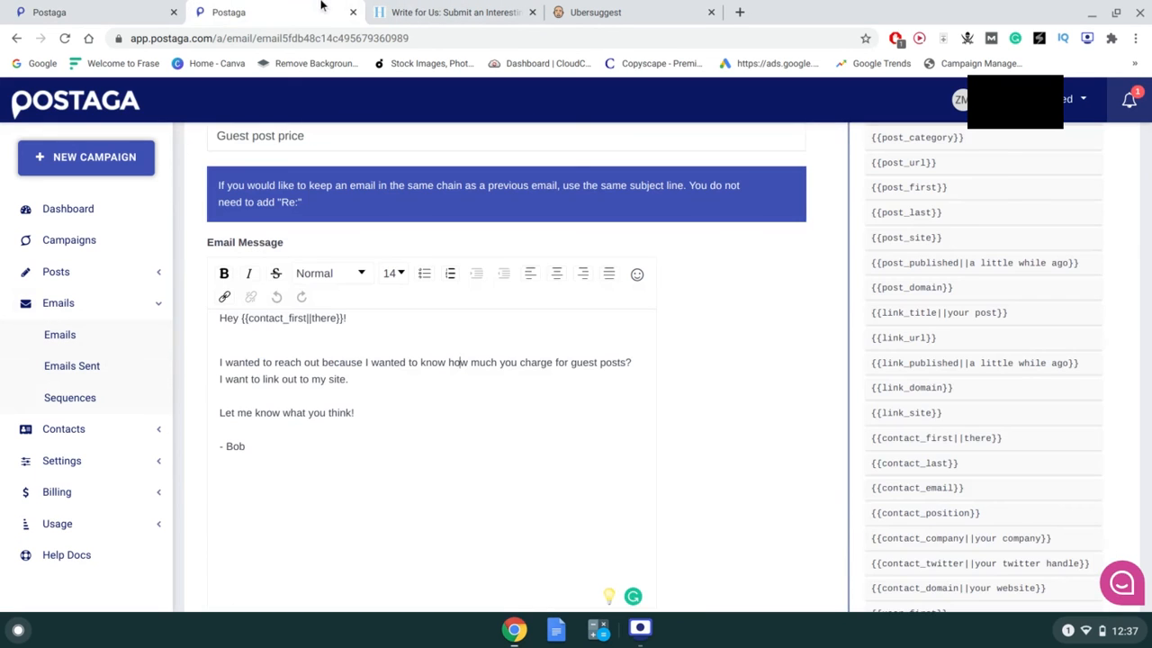
scroll(395, 246, up, 2)
scroll(395, 247, down, 1)
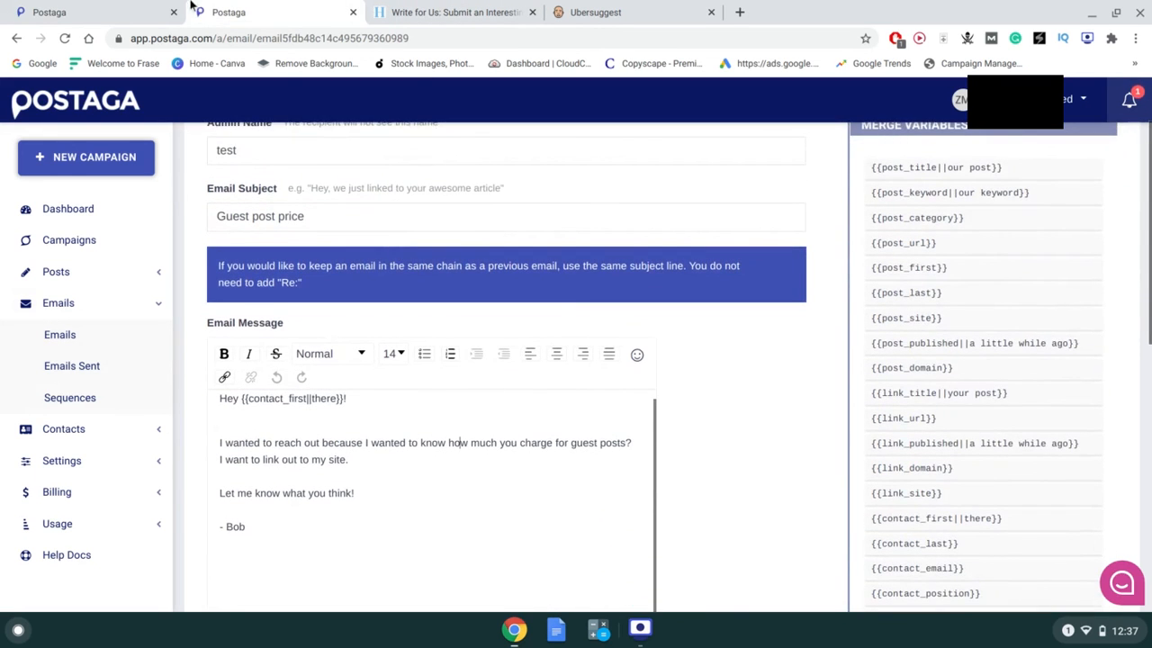
click(162, 11)
click(225, 11)
Step: Start a new sequence from the list of sequences and view the emails available for its Send Email action
click(90, 406)
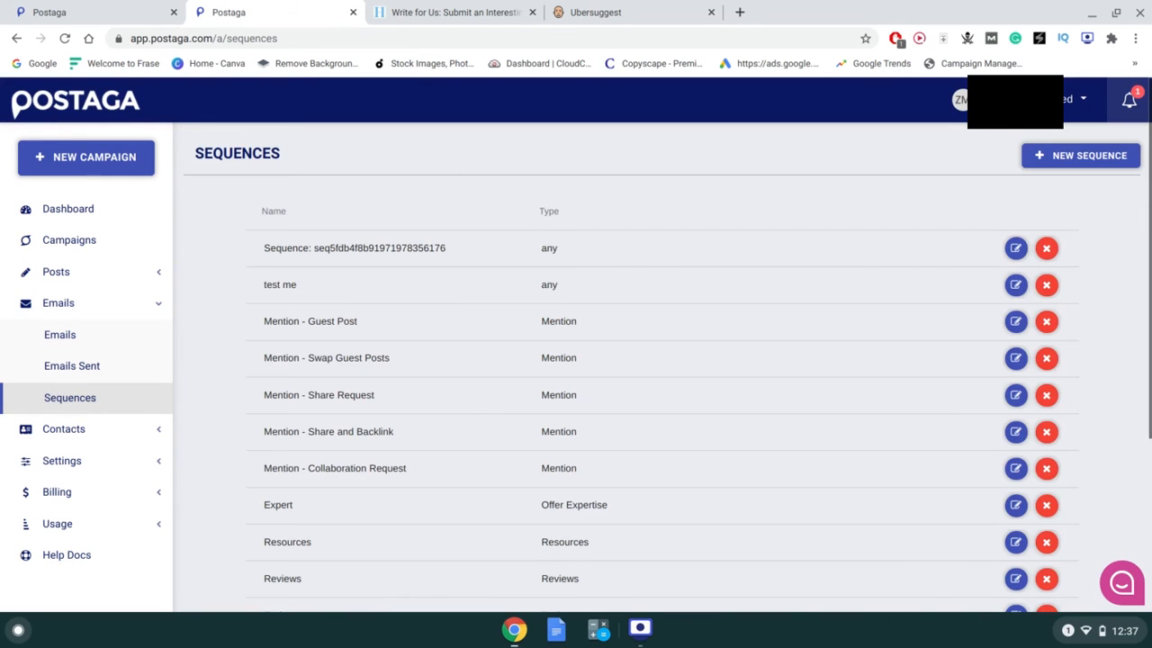
click(1100, 162)
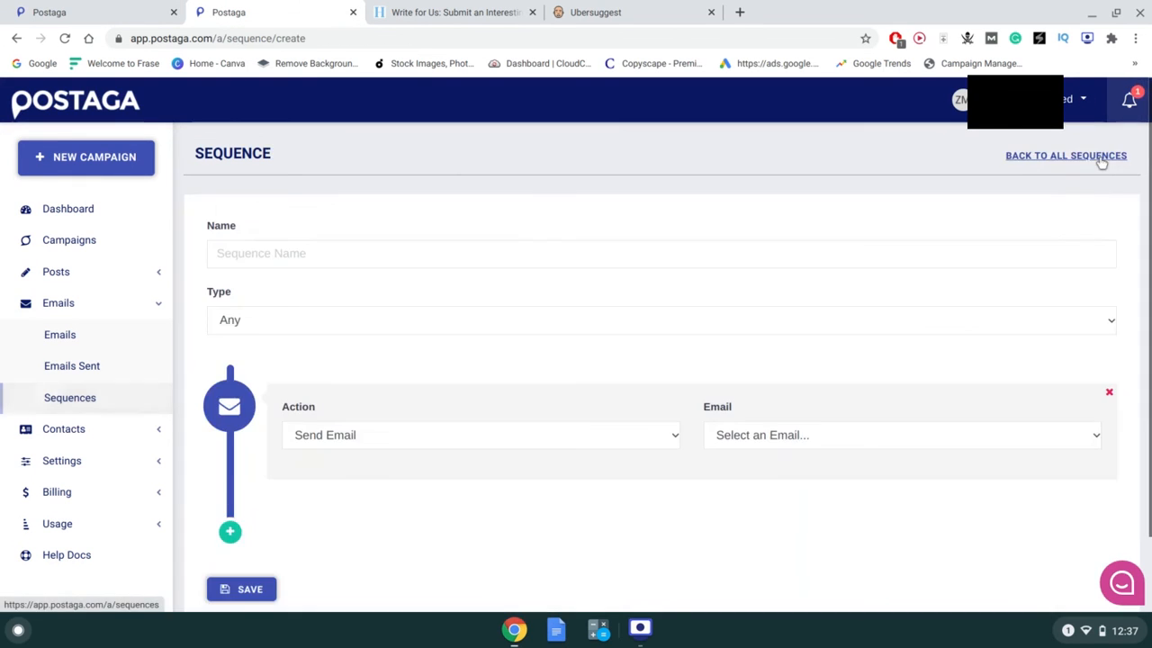
click(869, 440)
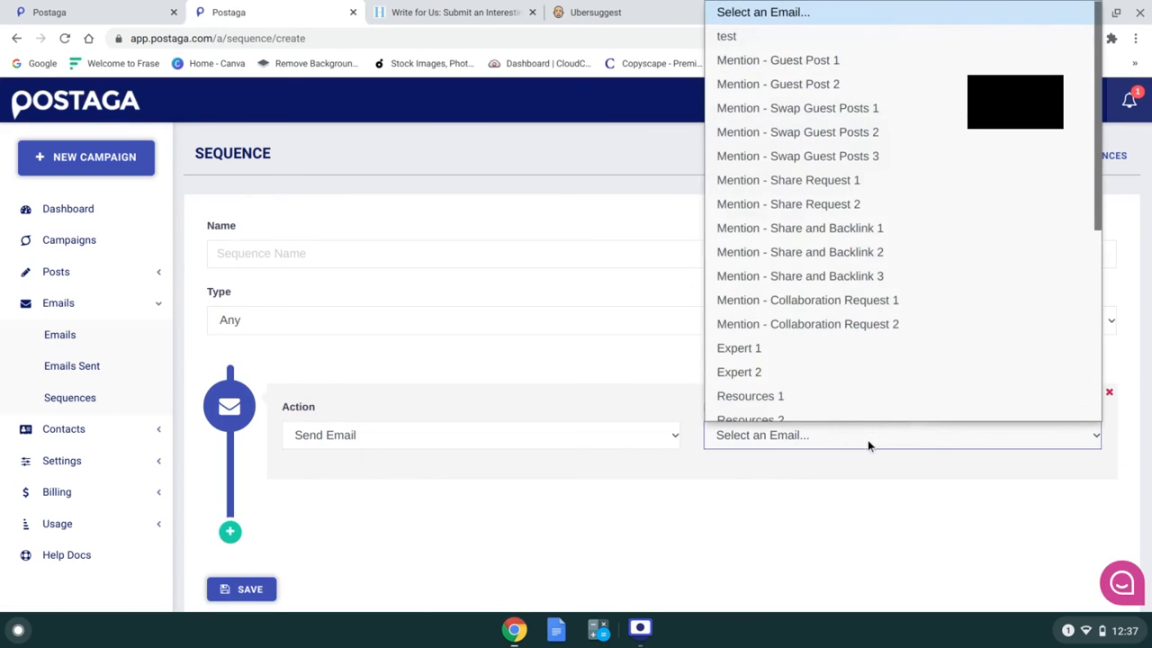
click(634, 556)
Step: Return to the campaign draft and review its sequence choice and the preview of the "test" email
click(135, 7)
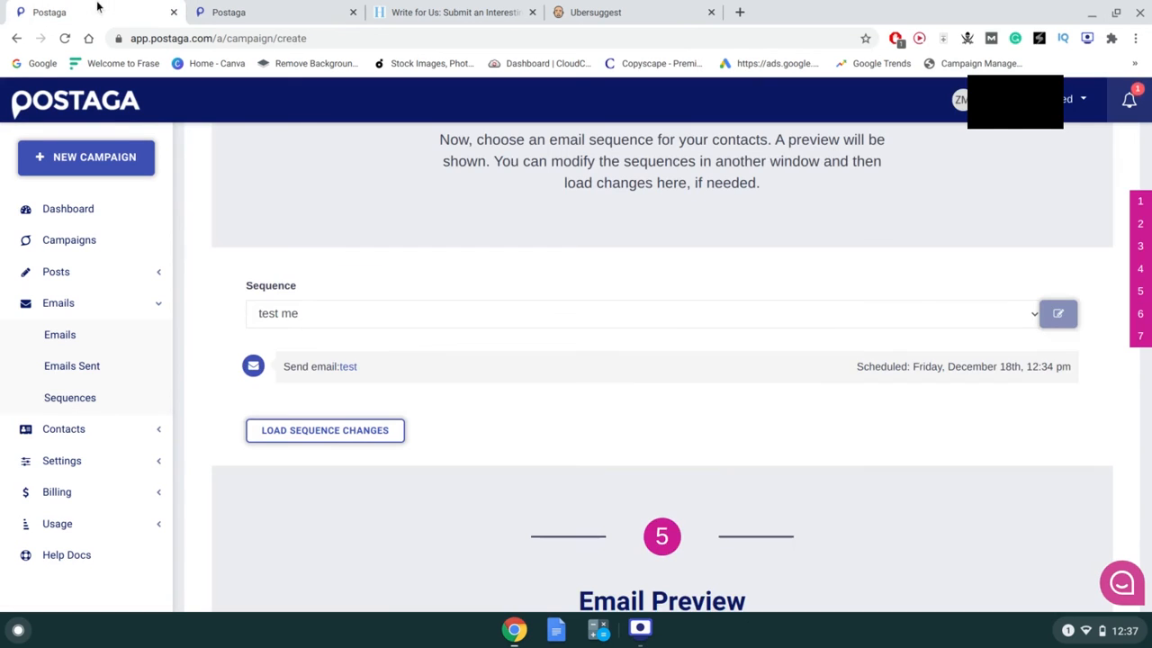
click(411, 314)
click(410, 313)
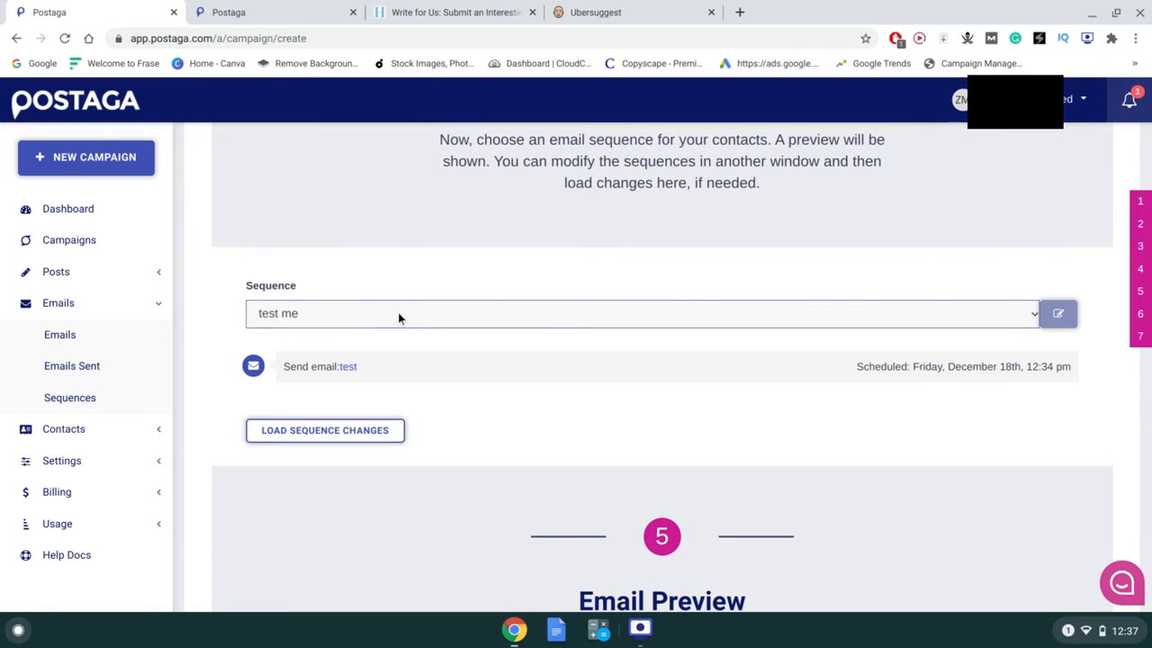
scroll(224, 386, down, 5)
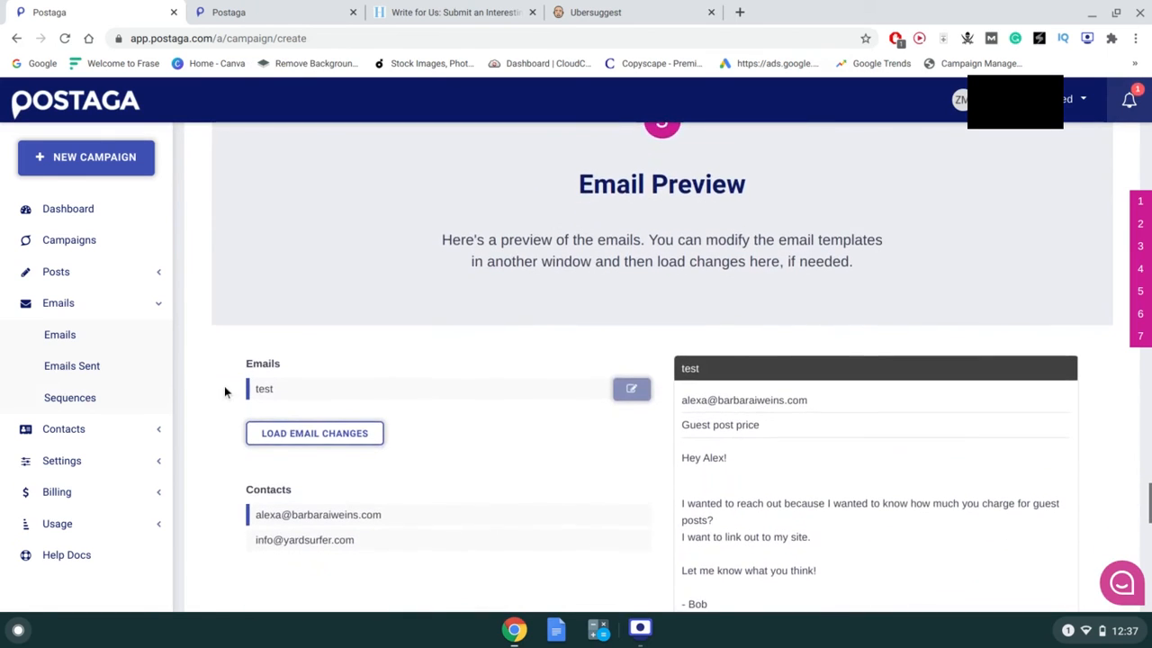
scroll(224, 386, down, 2)
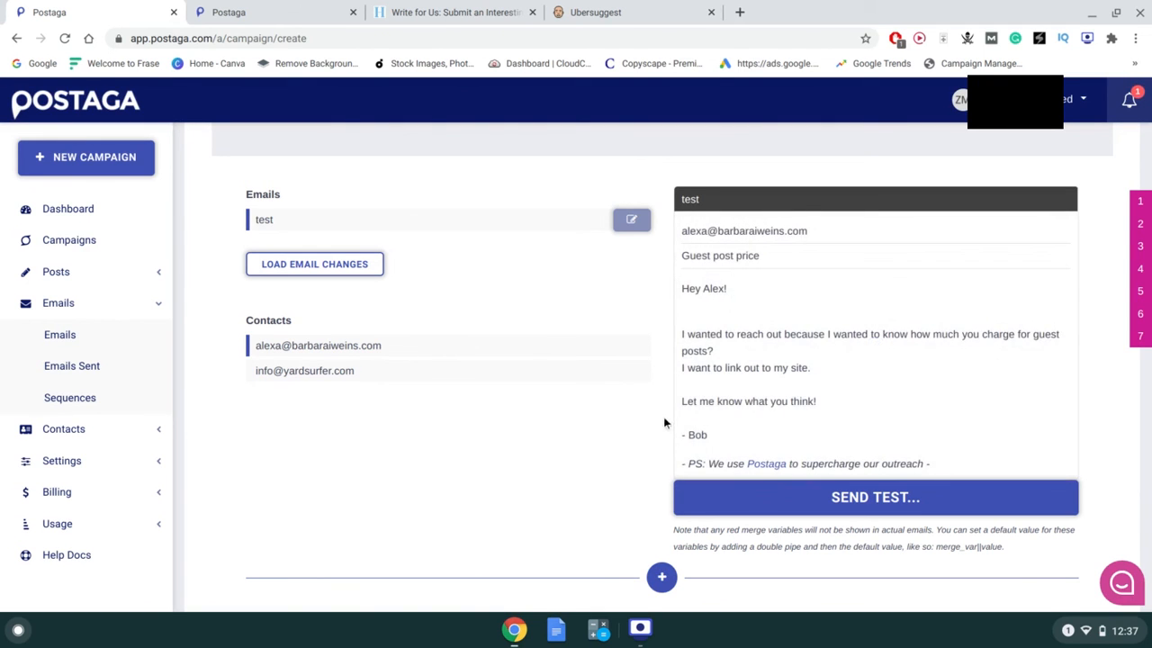
scroll(551, 400, up, 1)
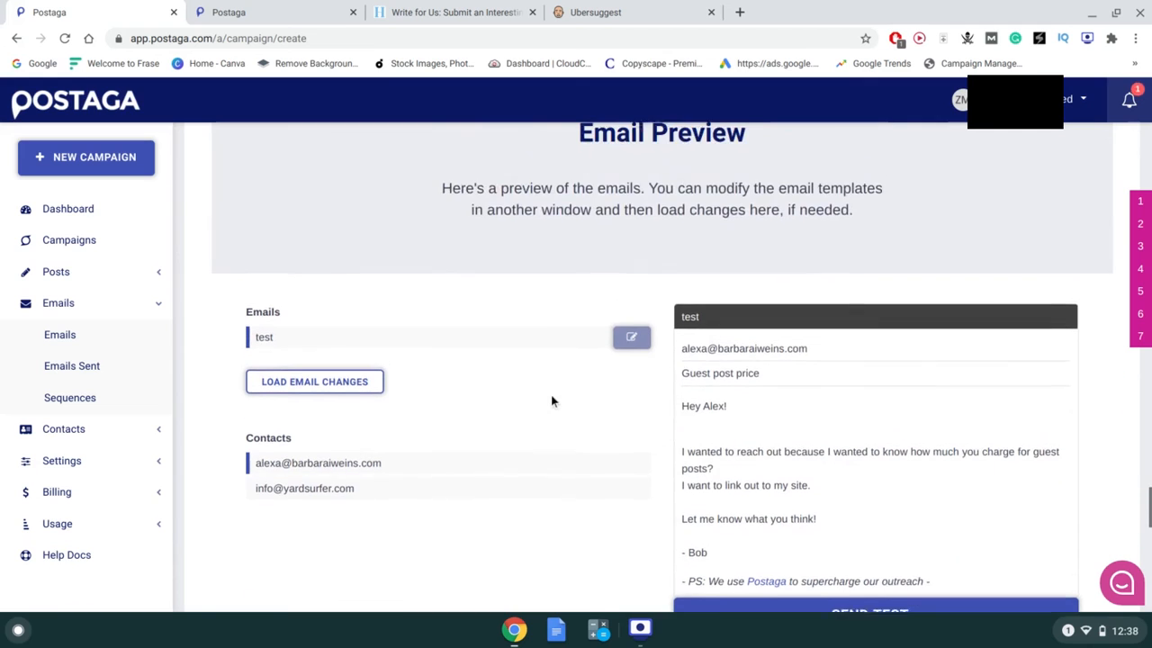
Step: Turn on Send on Weekends in the campaign's sending rules
scroll(551, 401, down, 8)
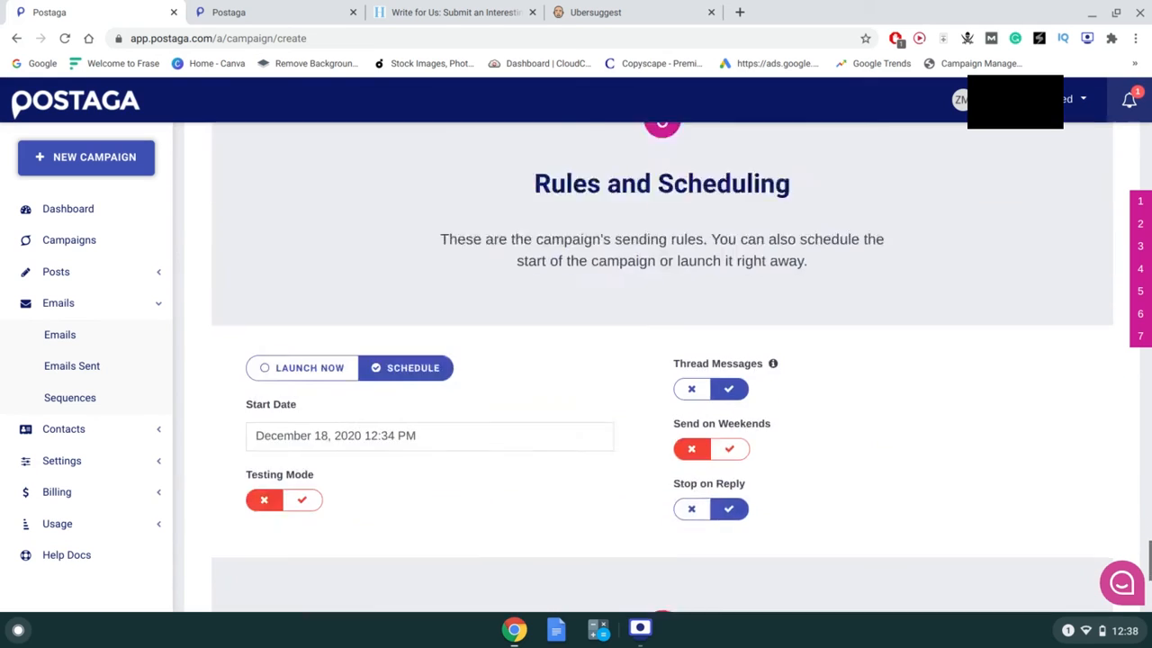
scroll(552, 402, down, 2)
scroll(552, 401, up, 1)
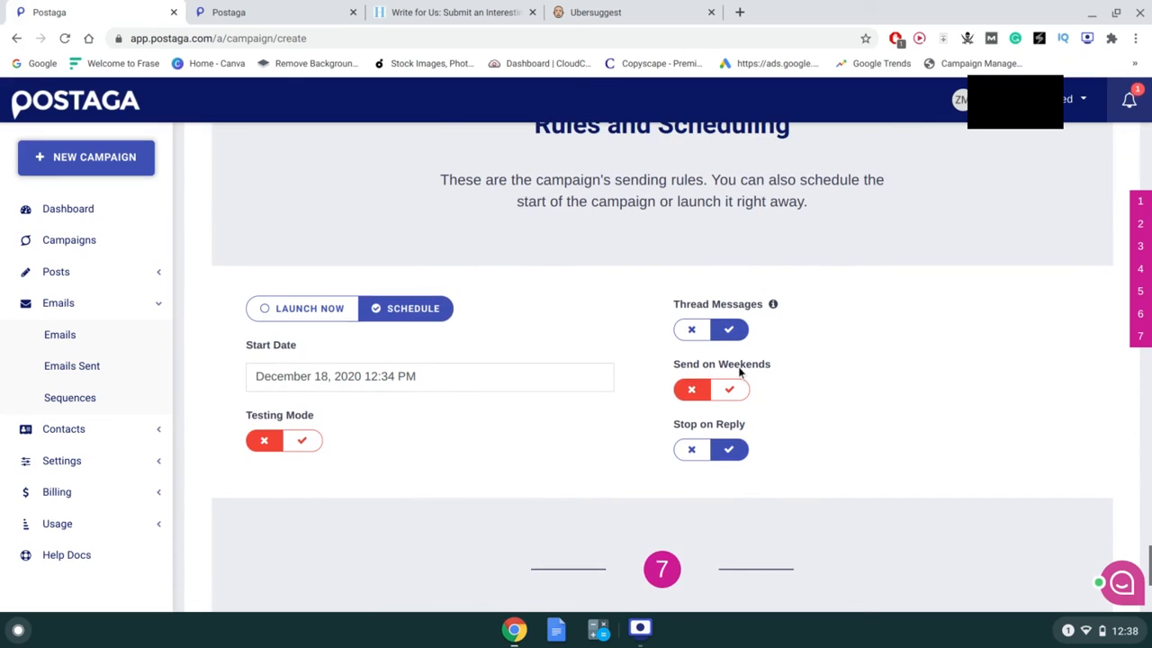
click(731, 392)
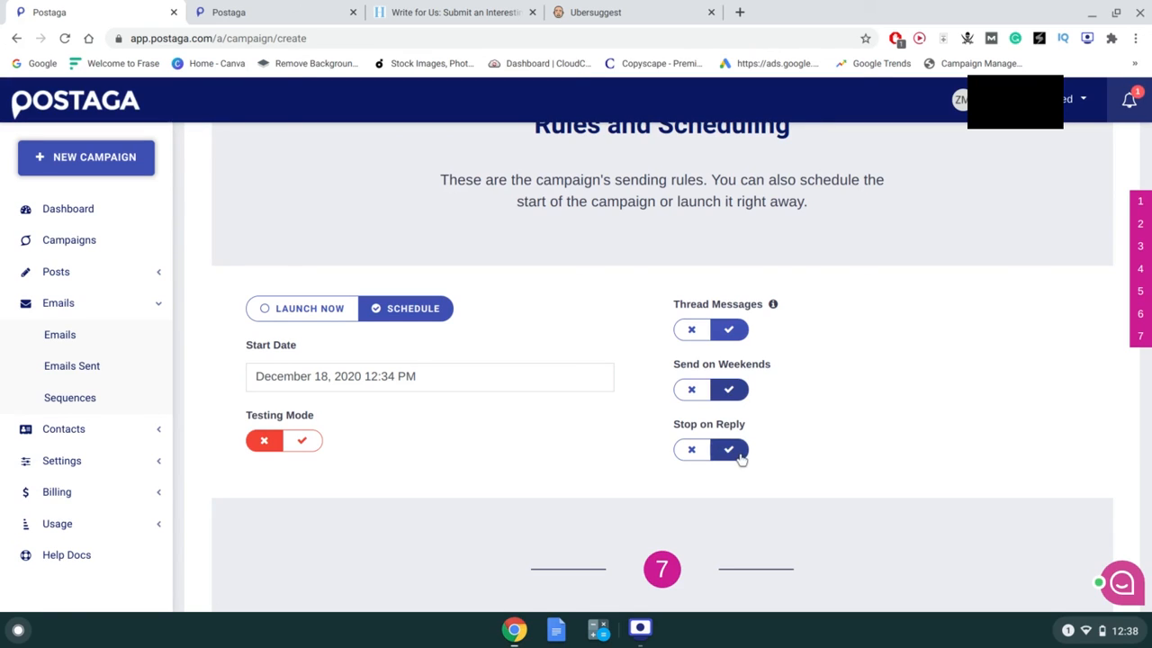
Step: Save the campaign without scheduling it
scroll(739, 457, down, 1)
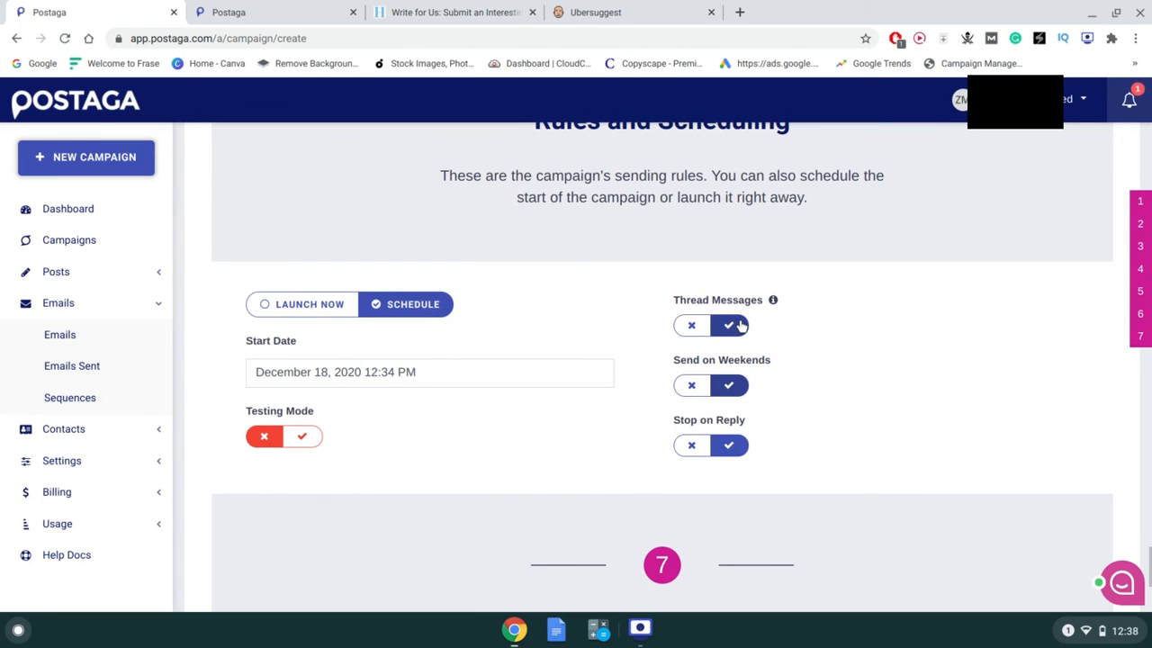
scroll(740, 327, down, 4)
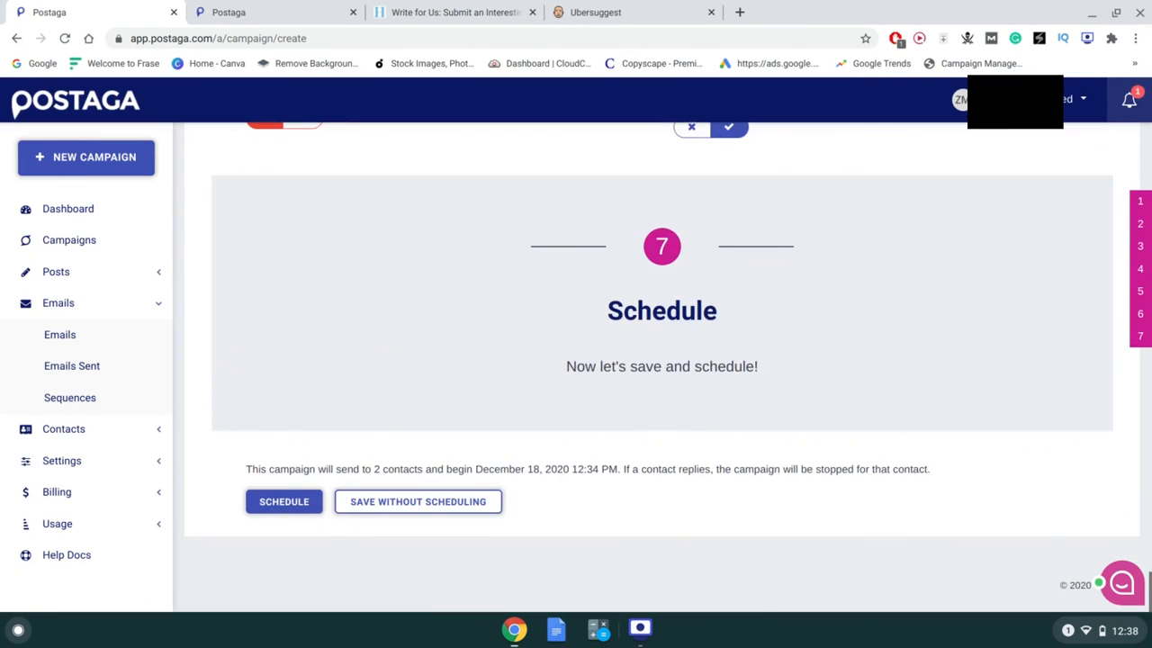
click(371, 511)
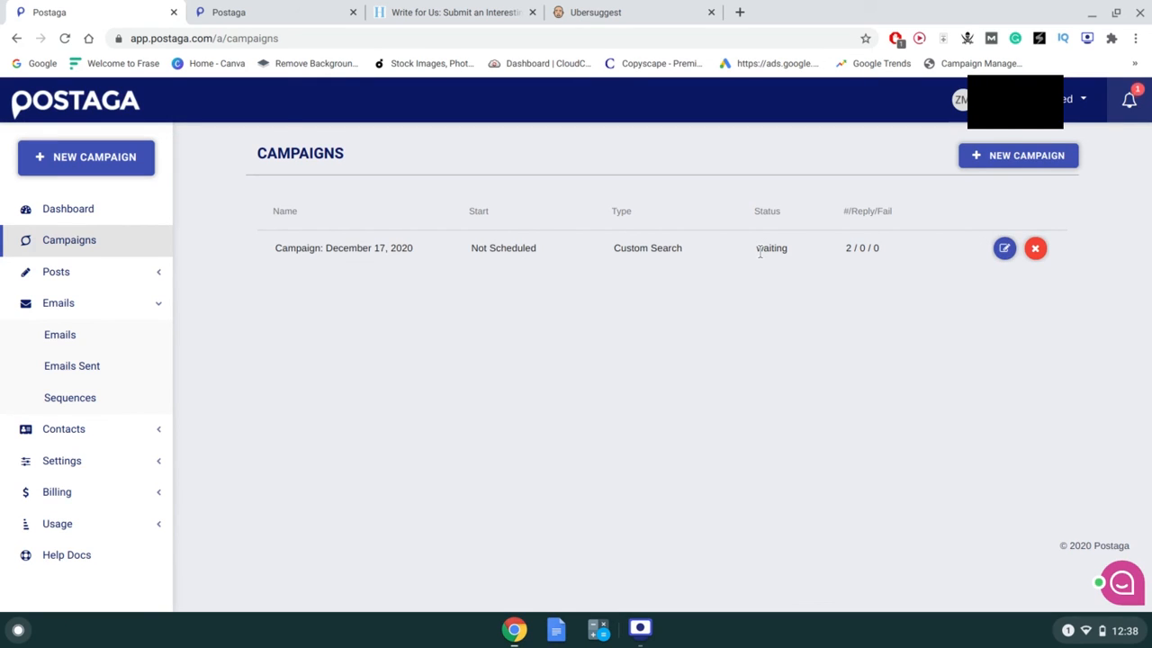
Step: Reopen the saved December 17, 2020 campaign for editing and review its sections from name to schedule
click(1005, 248)
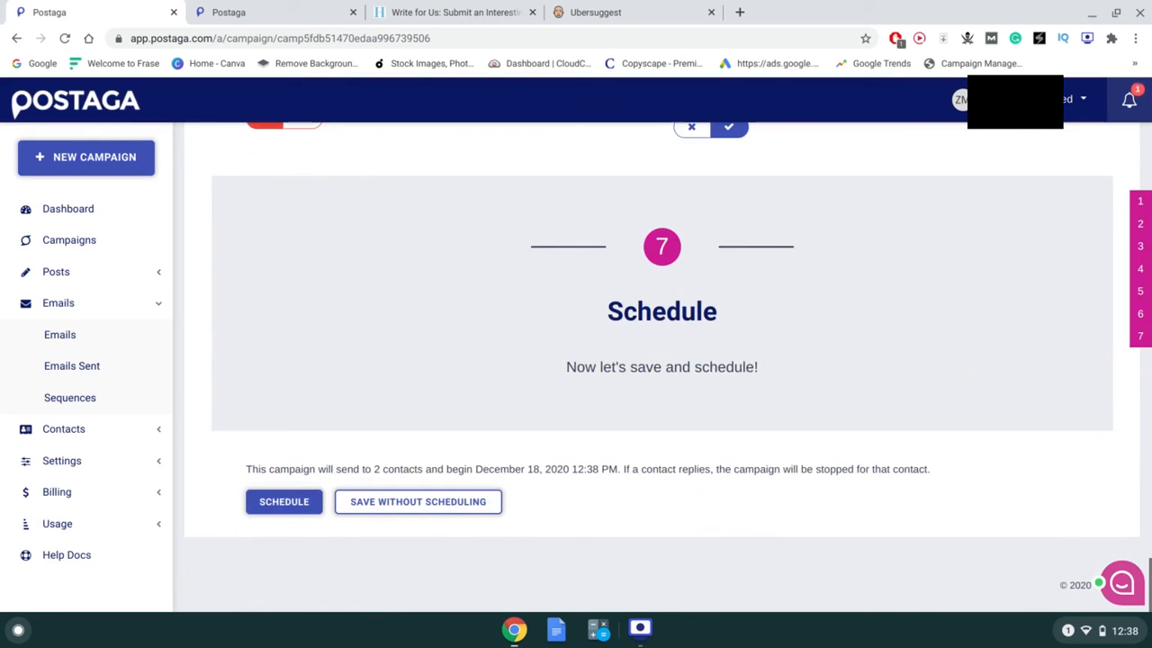
scroll(495, 225, up, 20)
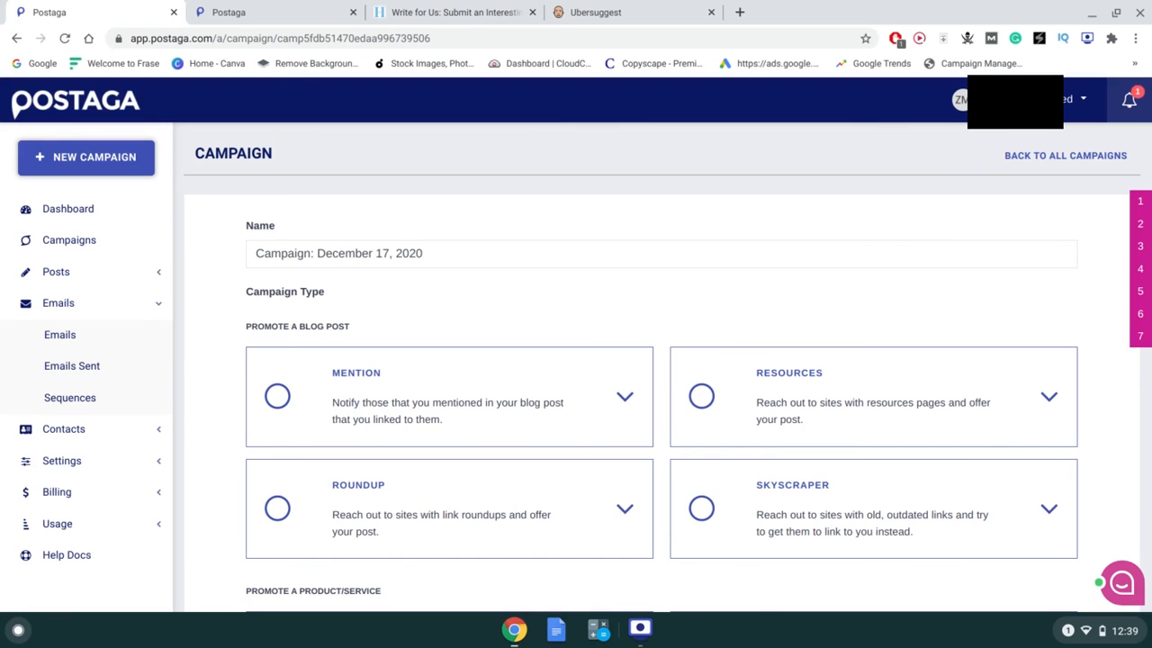
scroll(661, 367, down, 20)
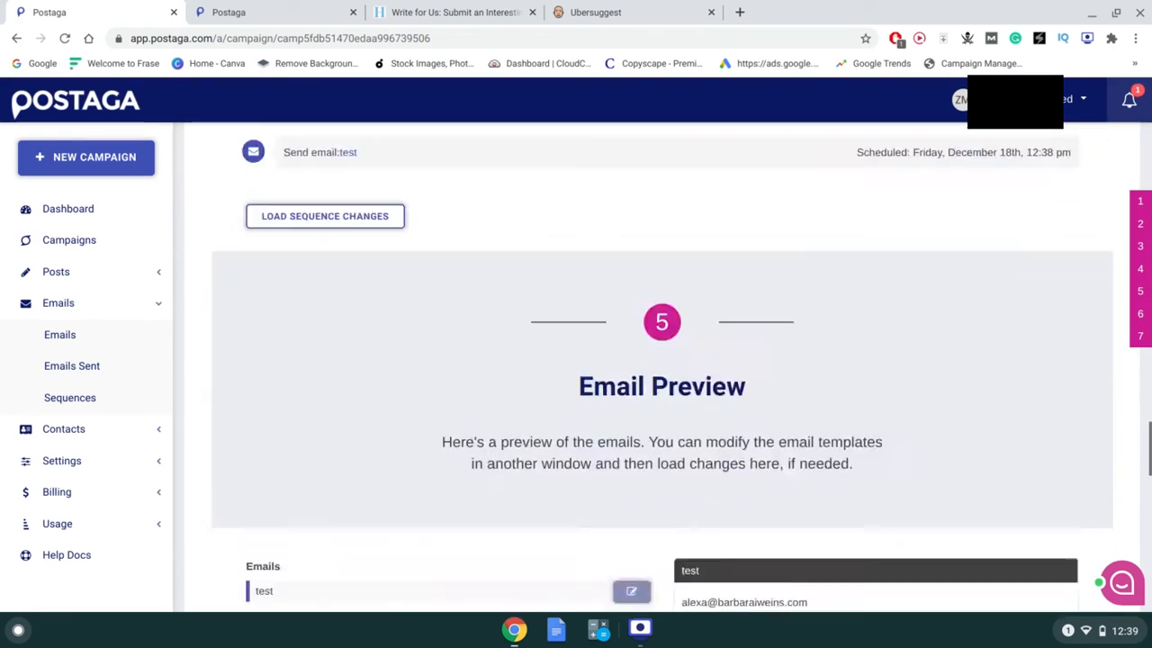
scroll(156, 251, up, 20)
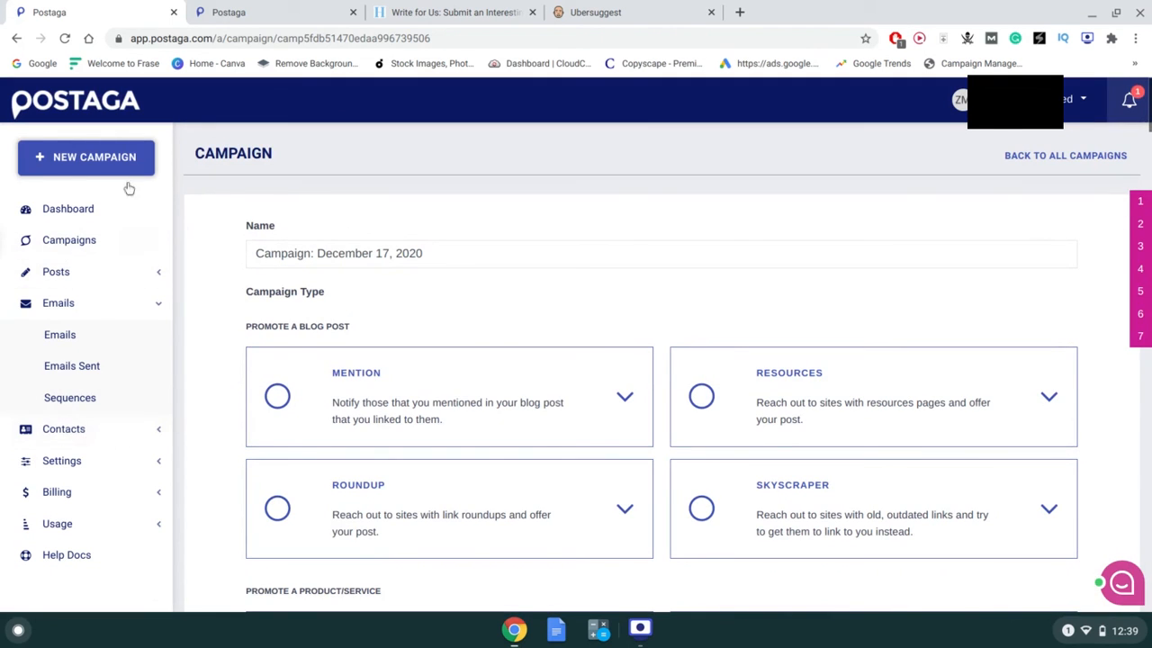
click(1105, 633)
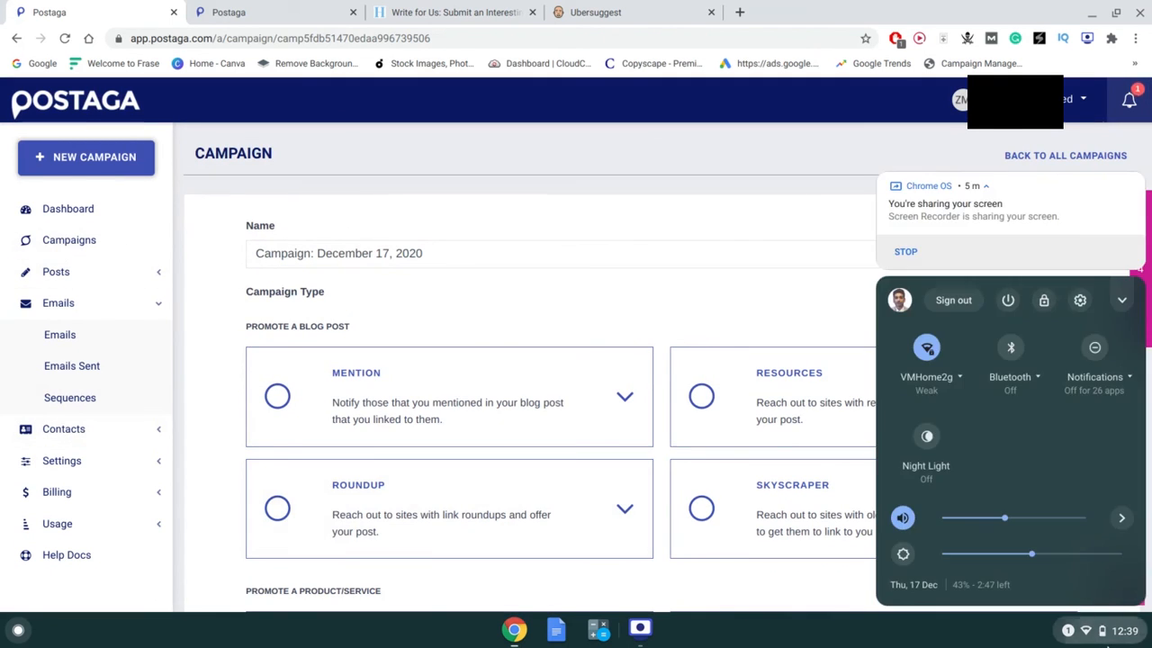
click(761, 257)
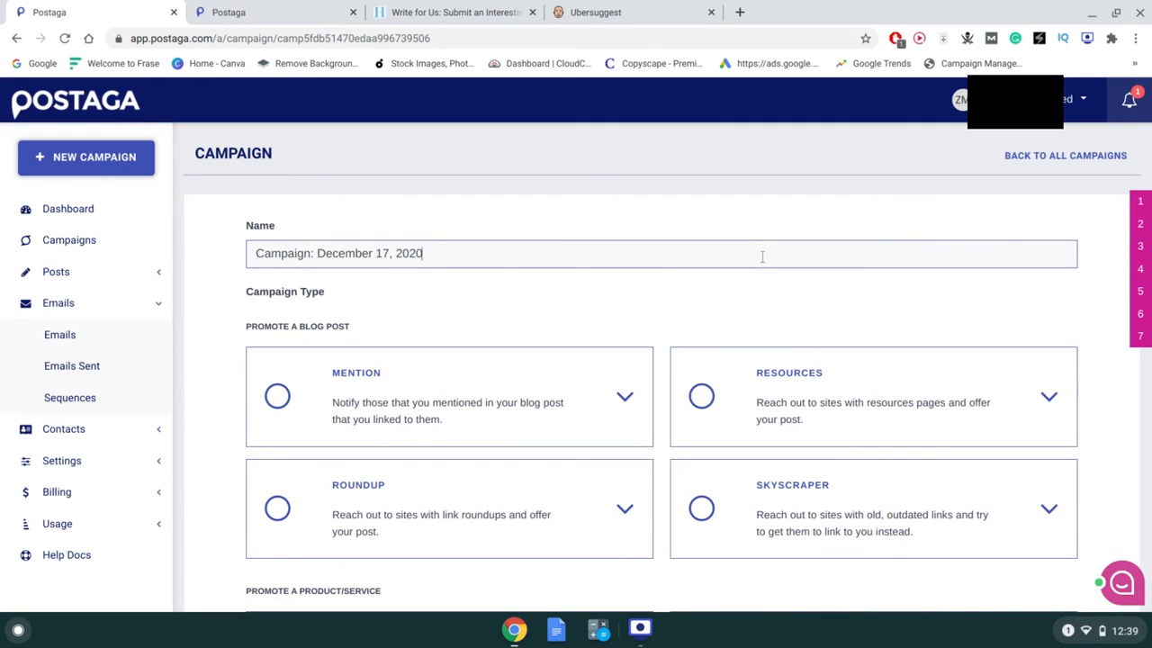